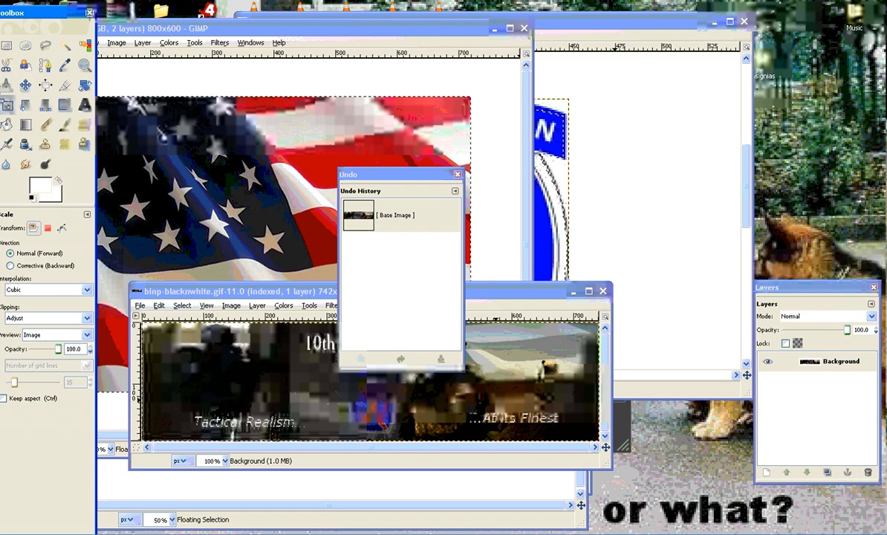
# Arrange the image windows and undo history to review the flag, the Mountain insignia and the finished banner binp-blacknwhite.gif.
pyautogui.moveTo(338, 31); pyautogui.dragTo(431, 36)
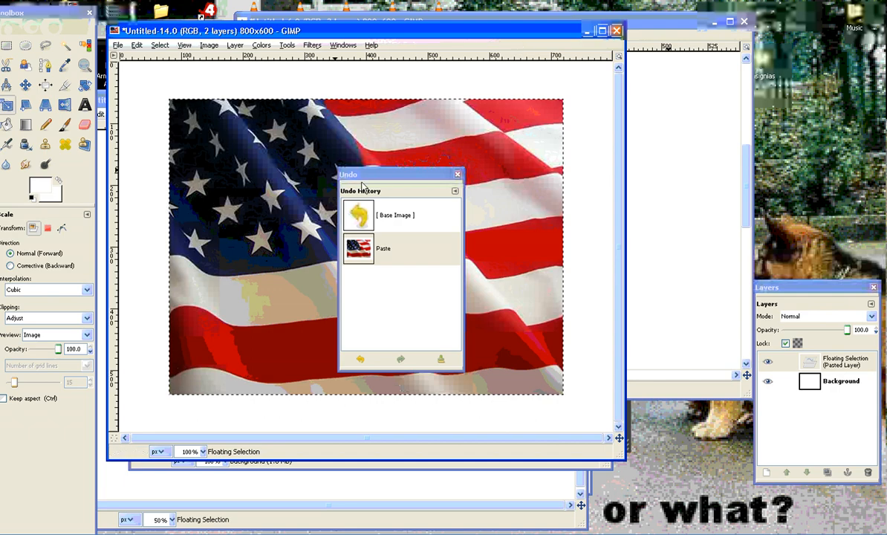
pyautogui.moveTo(362, 183); pyautogui.dragTo(354, 140)
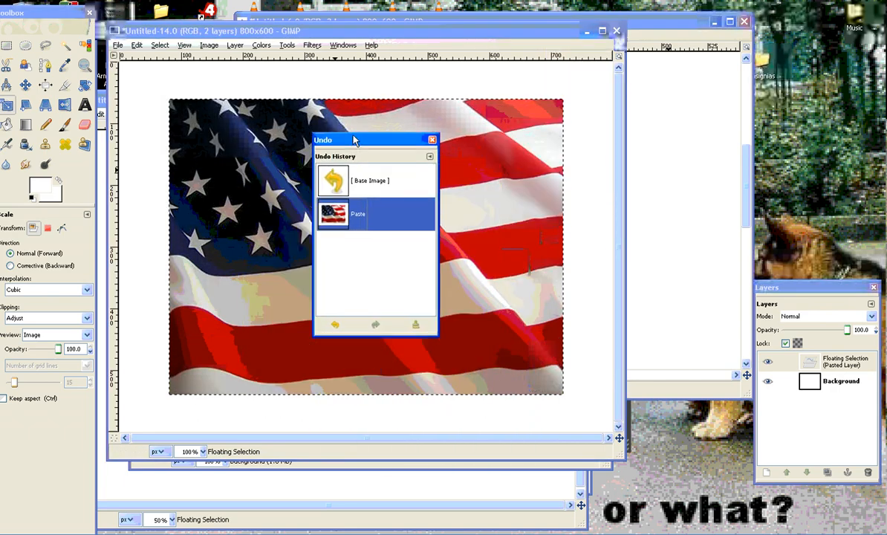
pyautogui.click(661, 25)
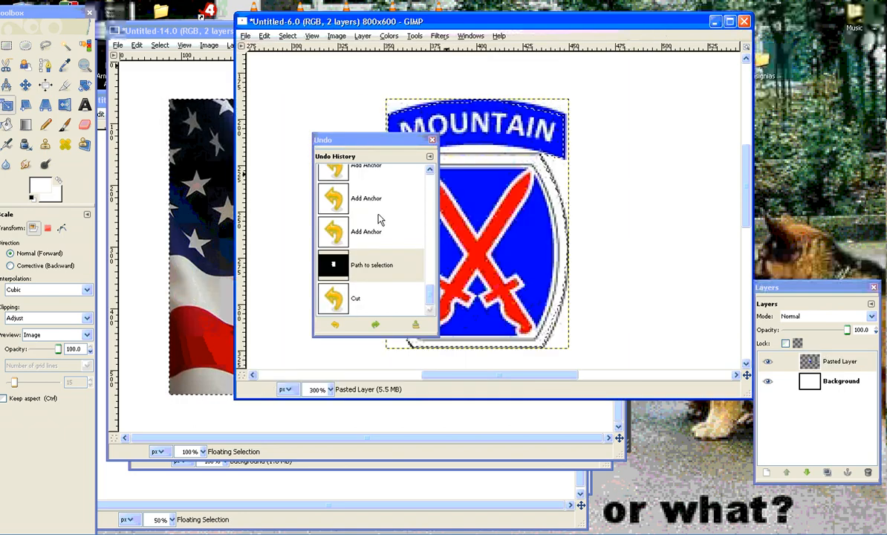
pyautogui.moveTo(349, 140); pyautogui.dragTo(826, 15)
pyautogui.click(376, 533)
pyautogui.click(376, 510)
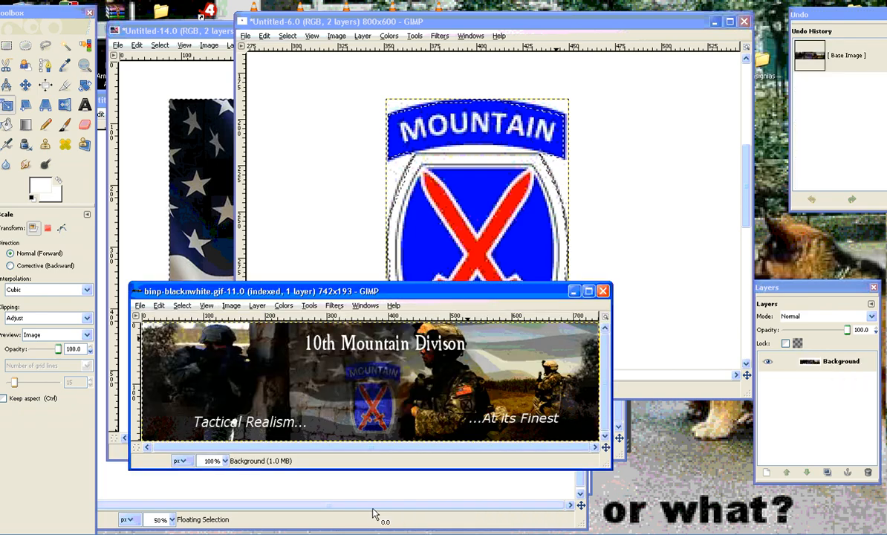
pyautogui.moveTo(382, 292); pyautogui.dragTo(467, 89)
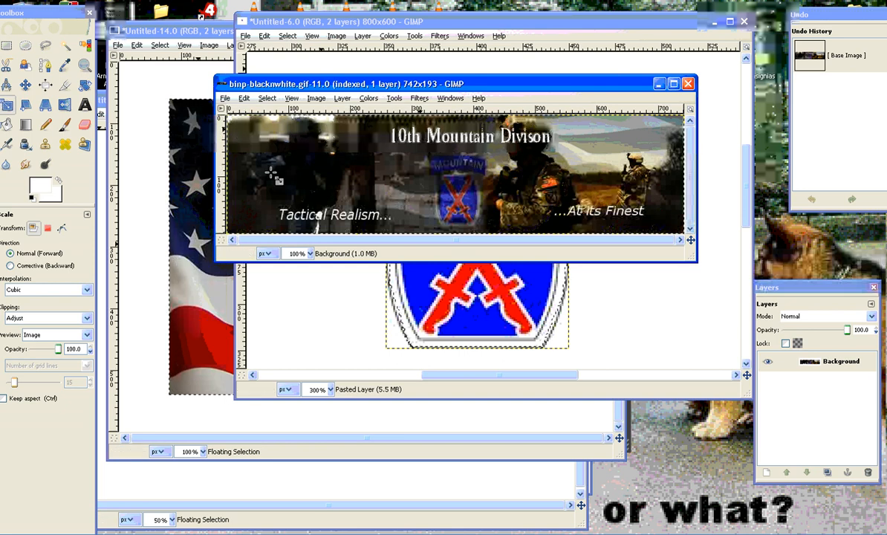
# Turn the floating soldier photo in Untitled-13 into its own layer and cut it to the clipboard.
pyautogui.click(141, 484)
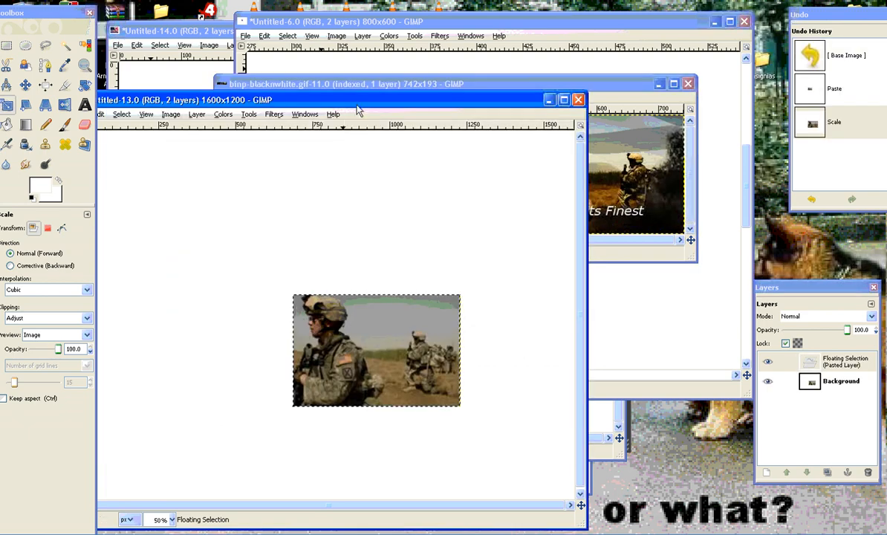
pyautogui.moveTo(357, 97); pyautogui.dragTo(586, 2)
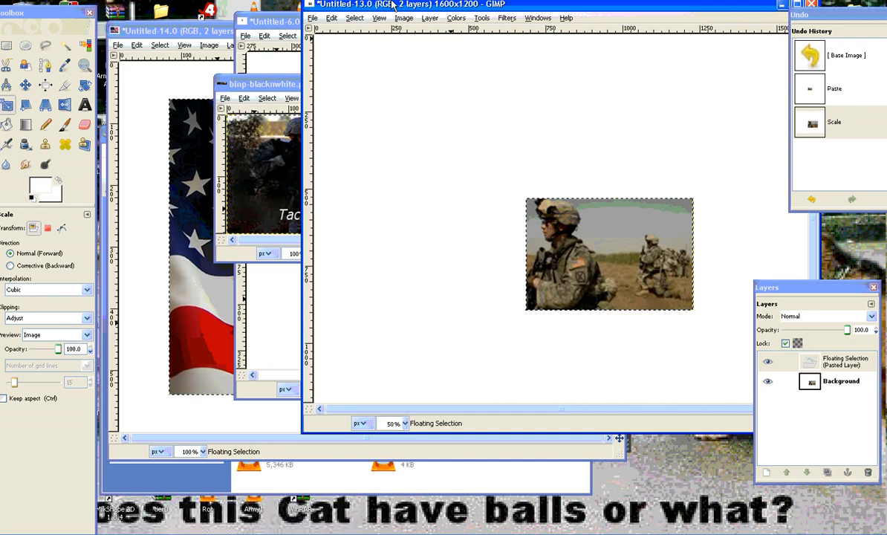
pyautogui.rightClick(495, 239)
pyautogui.click(587, 312)
pyautogui.rightClick(547, 259)
pyautogui.moveTo(582, 285)
pyautogui.click(627, 334)
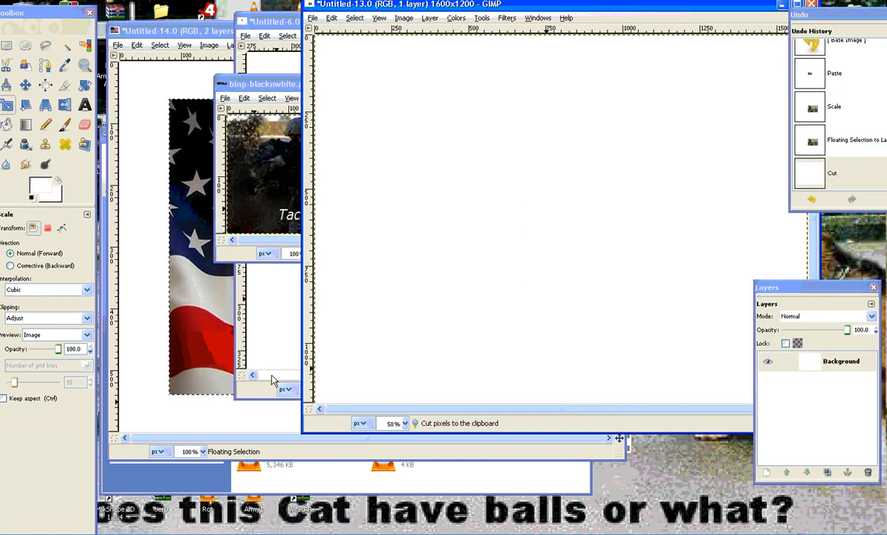
# Switch to the Untitled-12 image and paste the cut soldier photo into it.
pyautogui.click(283, 356)
pyautogui.click(370, 533)
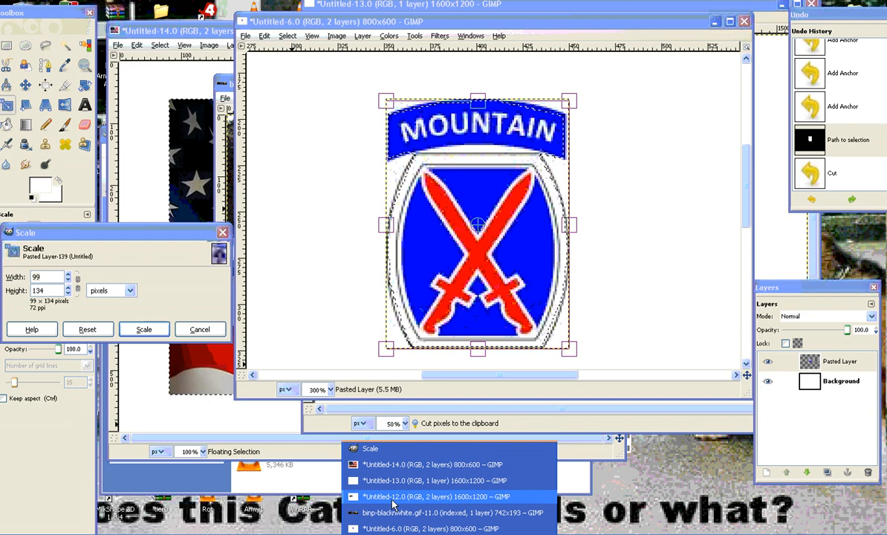
pyautogui.click(392, 505)
pyautogui.rightClick(491, 178)
pyautogui.moveTo(512, 199)
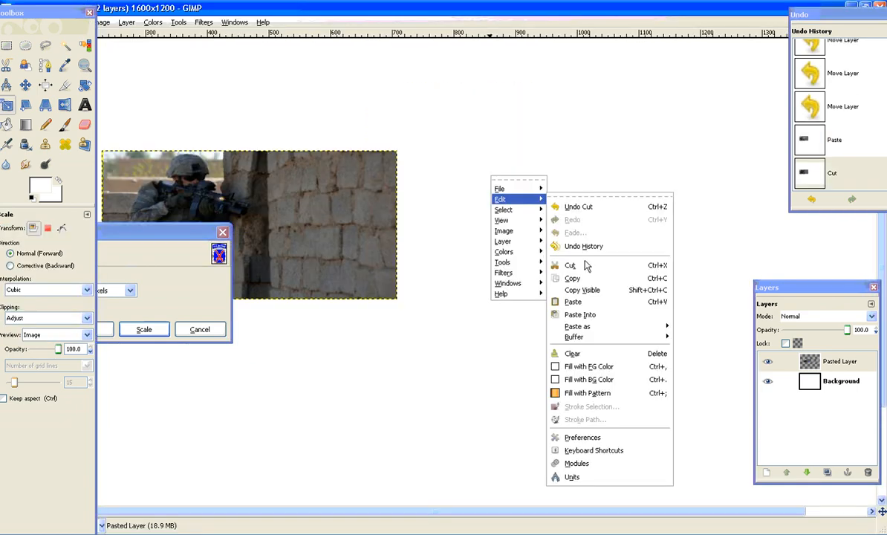
pyautogui.click(573, 302)
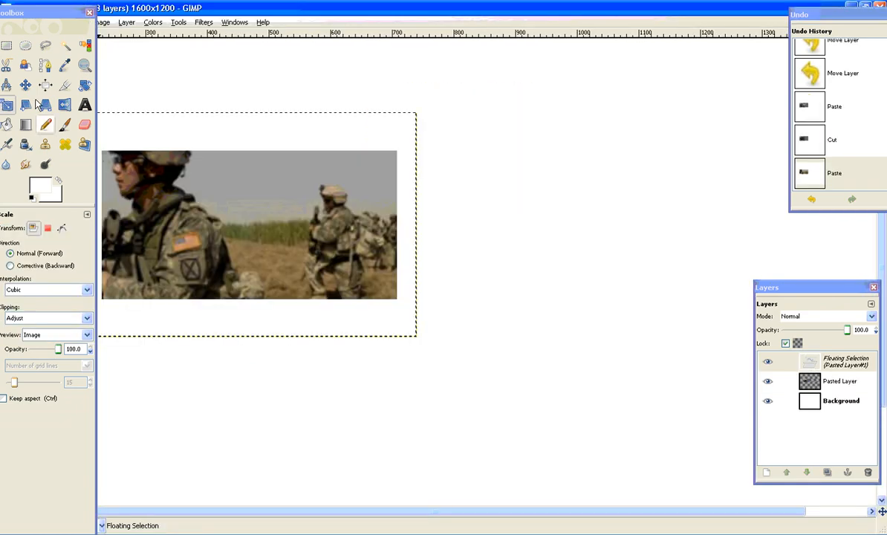
# Move the pasted photo to the right end of the wall photo and convert the floating selection to a new layer.
pyautogui.click(25, 85)
pyautogui.moveTo(236, 213); pyautogui.dragTo(508, 200)
pyautogui.rightClick(838, 365)
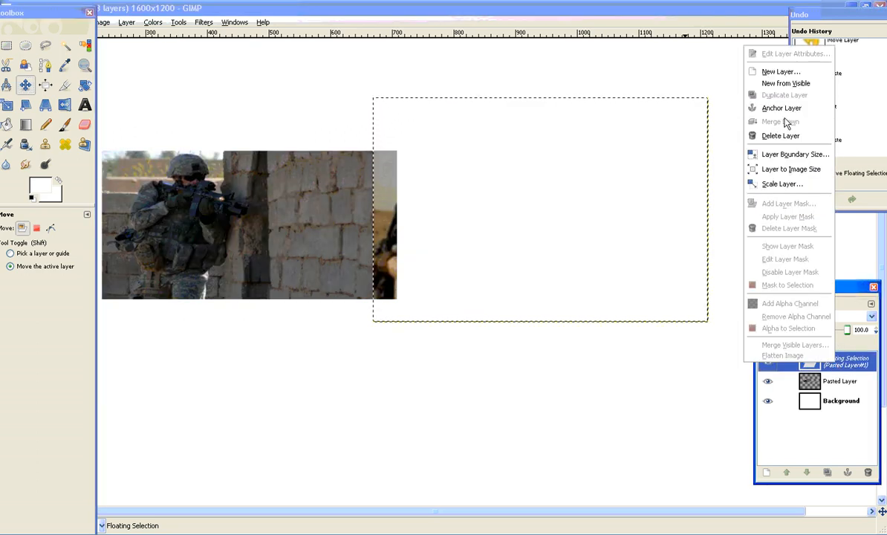
pyautogui.click(780, 72)
# Scale the pasted soldier layer to about 348 × 210 pixels and place it flush against the wall photo's right edge.
pyautogui.hotkey('shift', 't')
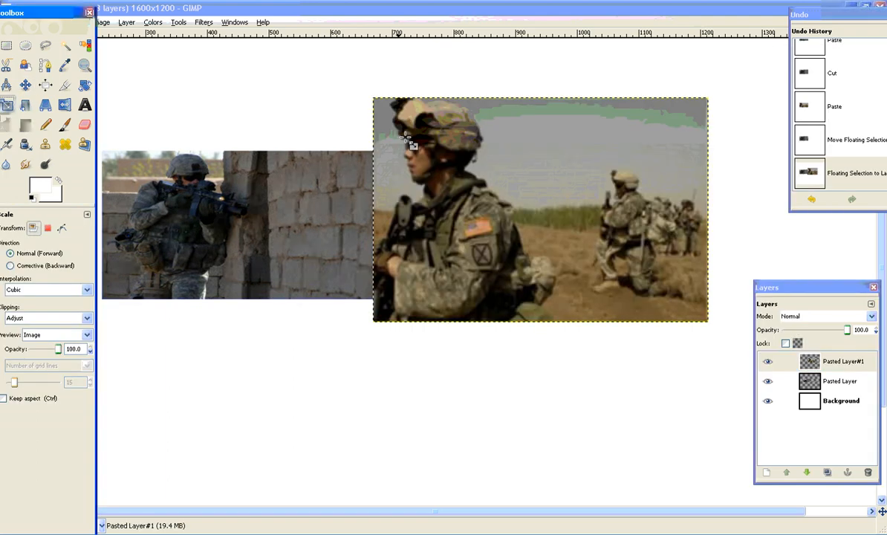
pyautogui.click(408, 142)
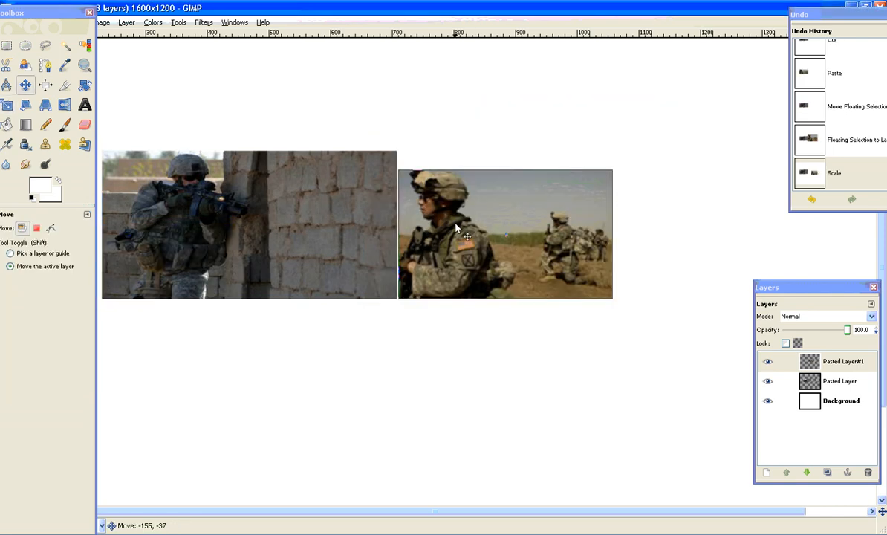
pyautogui.moveTo(458, 228); pyautogui.dragTo(455, 228)
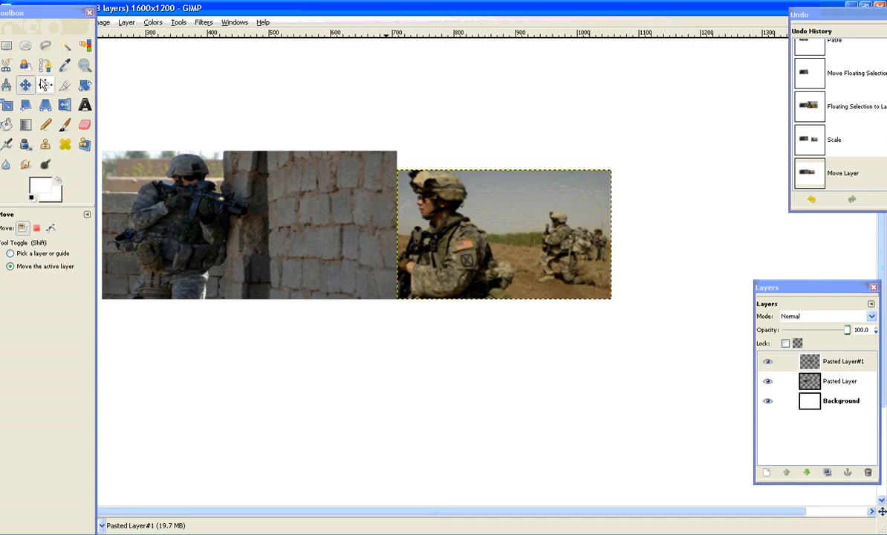
# Scale the soldier layer to 350 × 241 pixels to match the wall photo's height, and merge it down into that layer.
pyautogui.click(6, 105)
pyautogui.click(380, 176)
pyautogui.moveTo(433, 184); pyautogui.dragTo(431, 165)
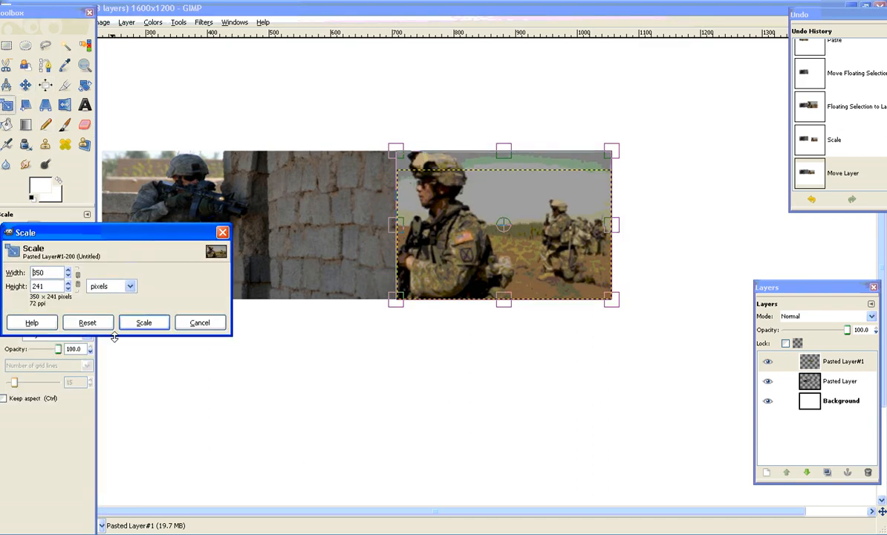
pyautogui.click(144, 322)
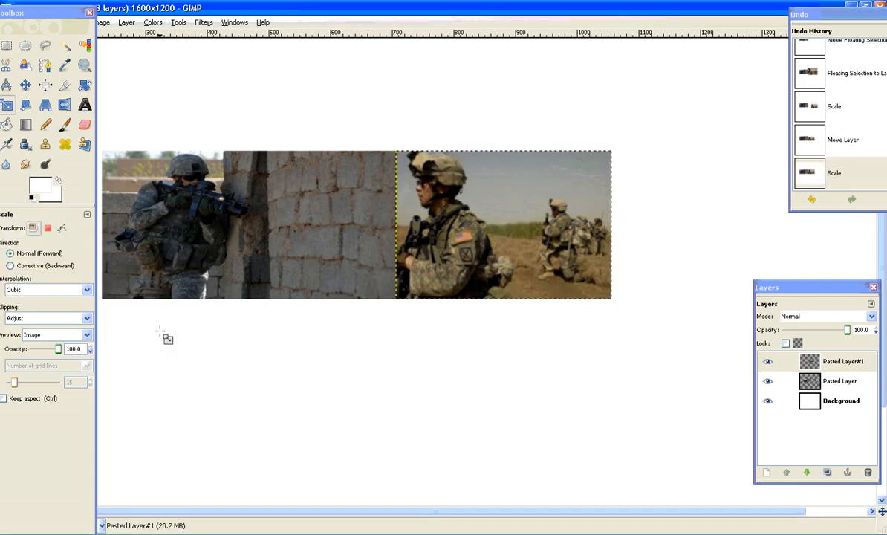
pyautogui.rightClick(829, 370)
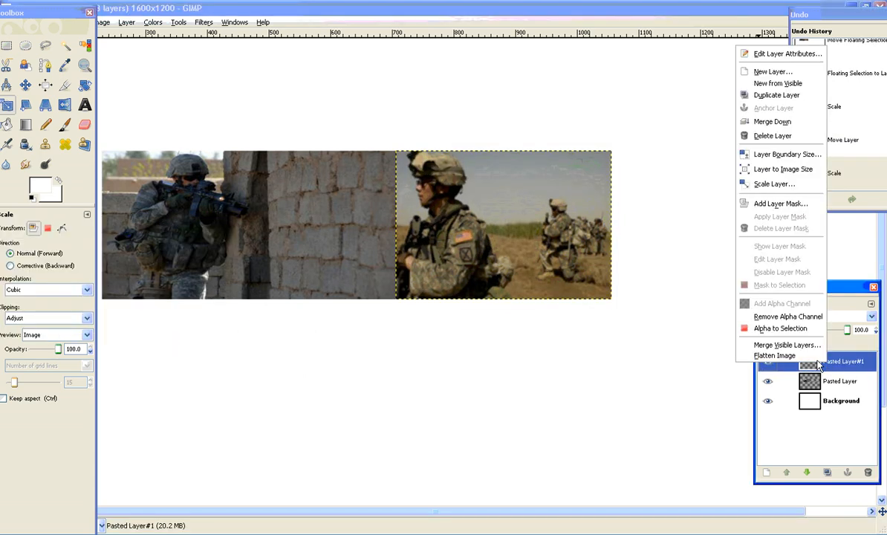
pyautogui.click(801, 130)
# Rename the merged layer as Base and move it right, toward the middle of the canvas.
pyautogui.rightClick(848, 362)
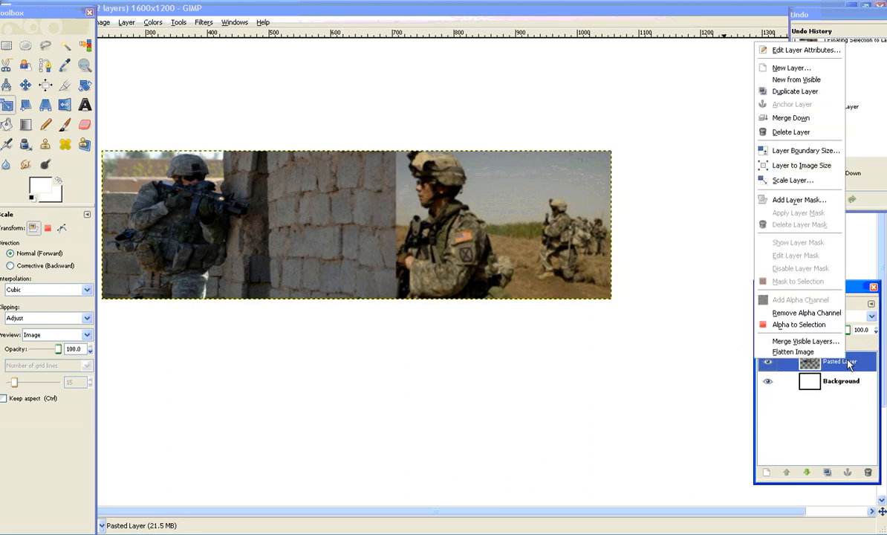
pyautogui.click(780, 51)
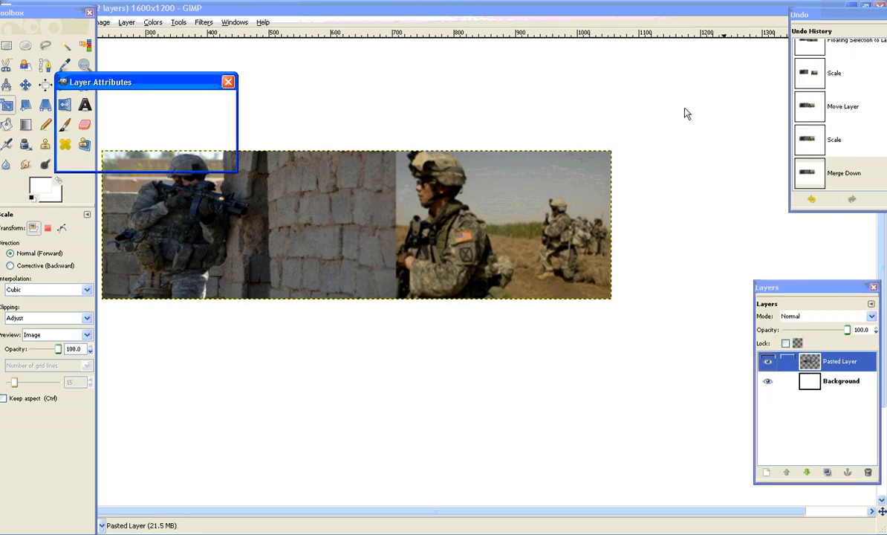
pyautogui.write('Ba')
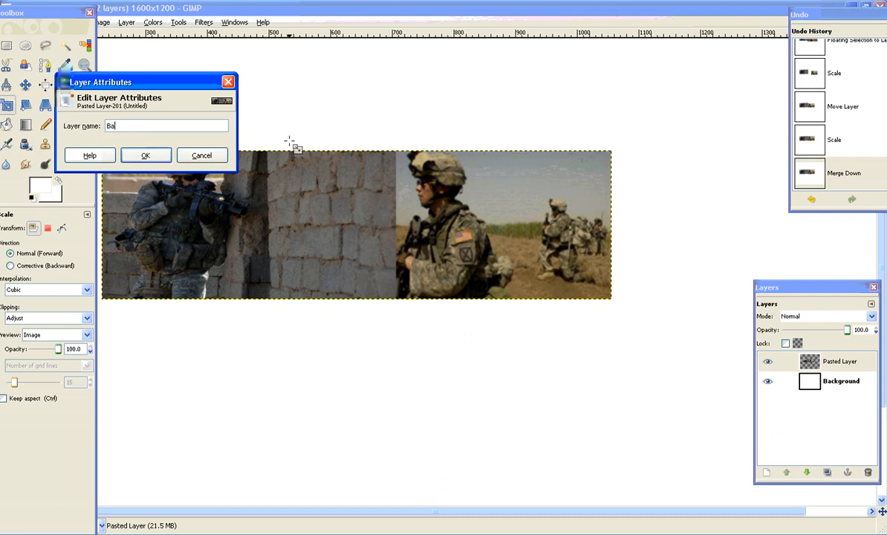
pyautogui.write('se')
pyautogui.press('Return')
pyautogui.click(31, 90)
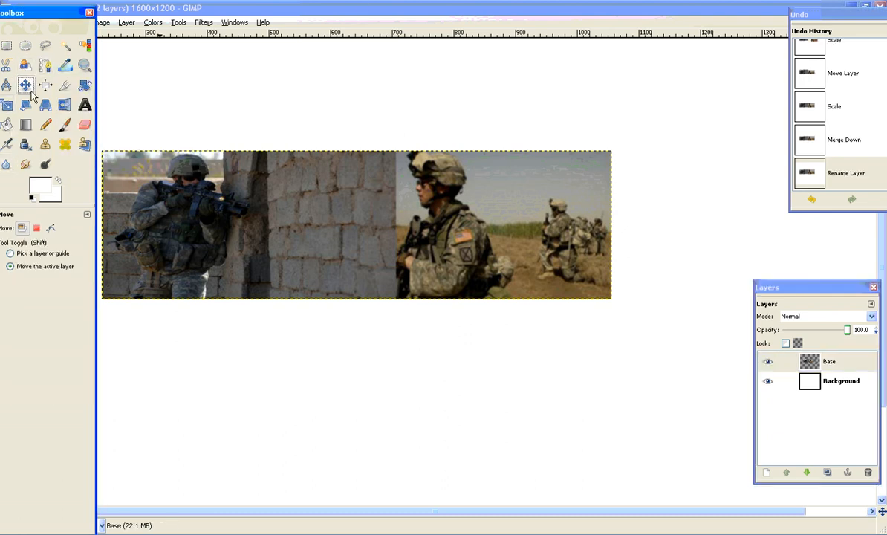
pyautogui.moveTo(292, 214); pyautogui.dragTo(373, 214)
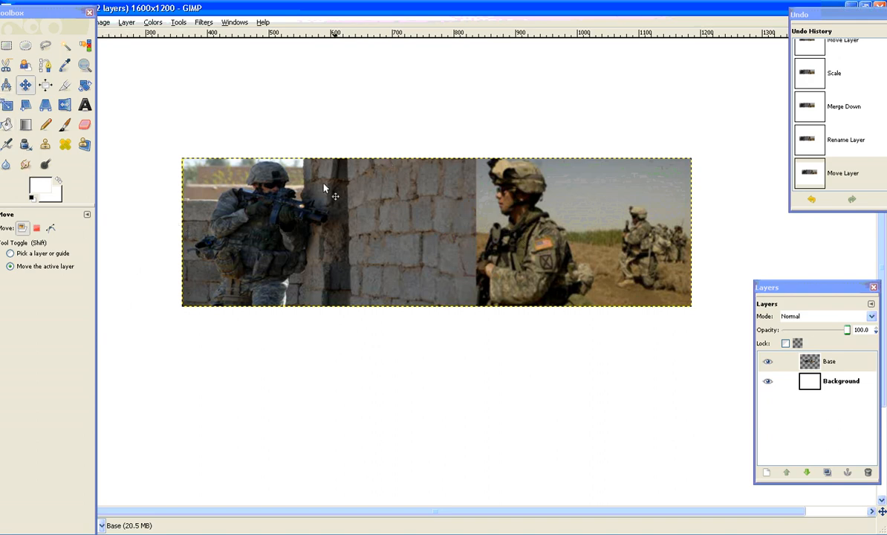
# Smudge the seam between the two photos on the Base layer using the Circle (15) brush.
pyautogui.click(27, 166)
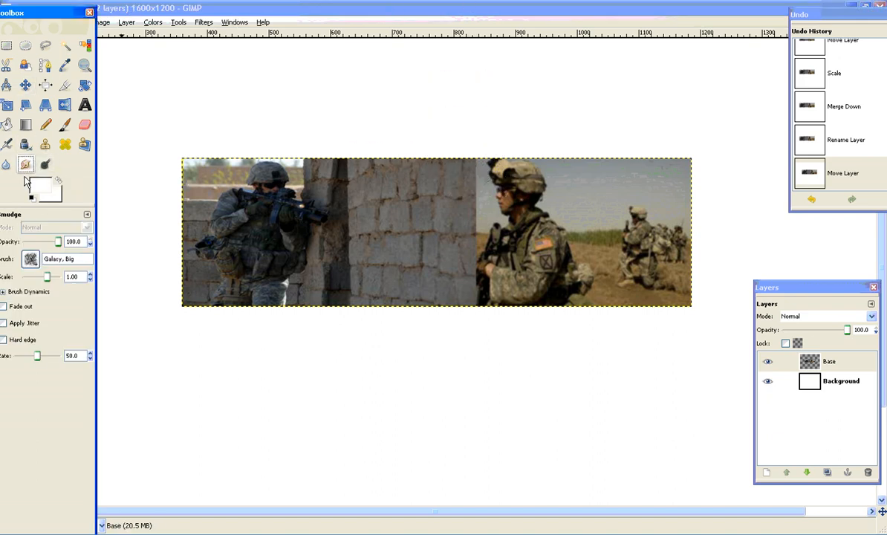
pyautogui.click(31, 257)
pyautogui.click(48, 311)
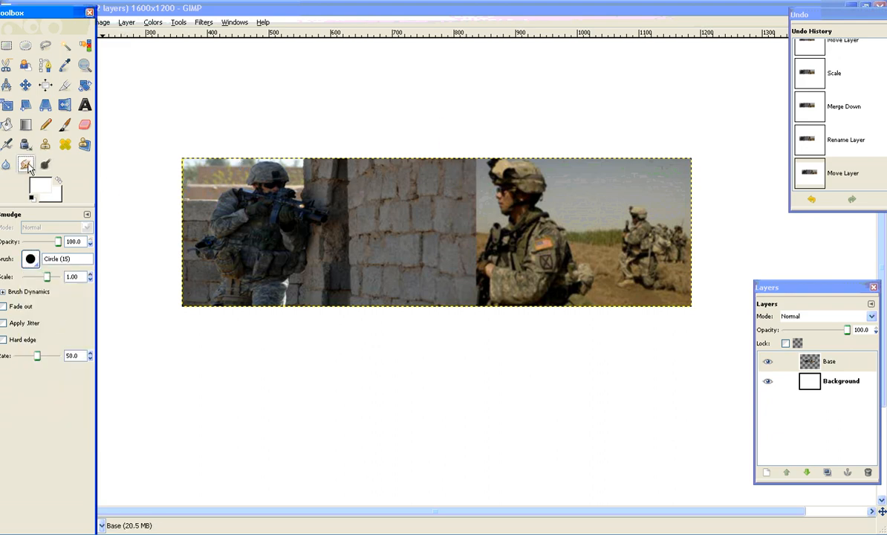
pyautogui.moveTo(477, 169)
pyautogui.mouseDown()
pyautogui.moveTo(472, 198)
pyautogui.moveTo(482, 200)
pyautogui.moveTo(466, 212)
pyautogui.moveTo(477, 208)
pyautogui.moveTo(479, 216)
pyautogui.moveTo(468, 233)
pyautogui.moveTo(482, 221)
pyautogui.moveTo(459, 238)
pyautogui.moveTo(477, 255)
pyautogui.mouseUp()
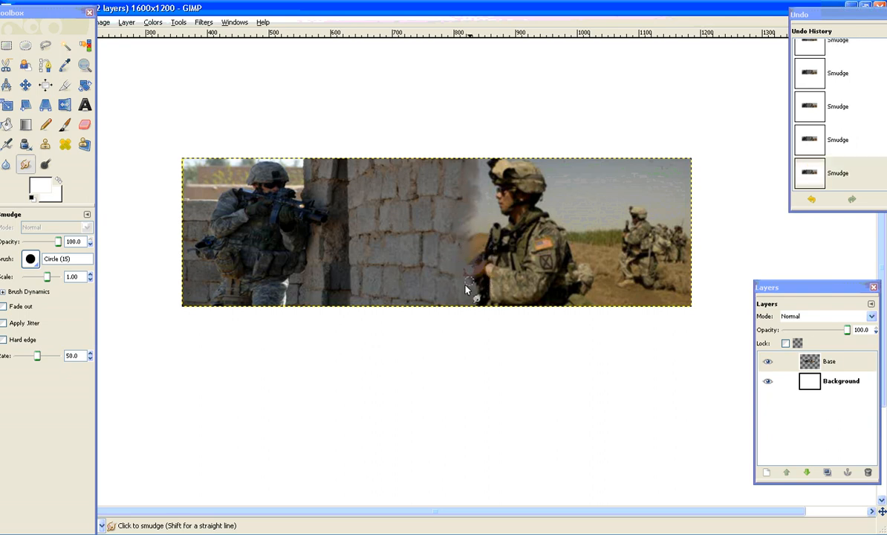
pyautogui.moveTo(475, 288); pyautogui.dragTo(486, 294)
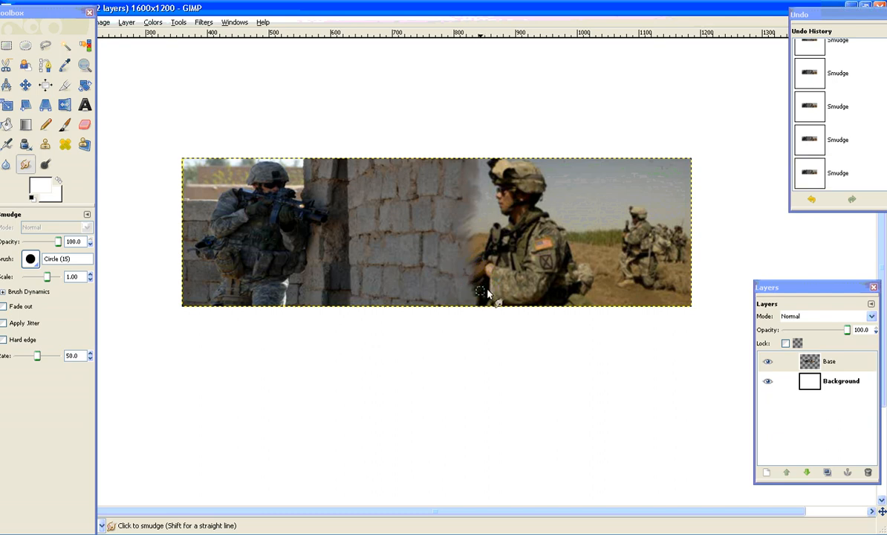
pyautogui.press('f')
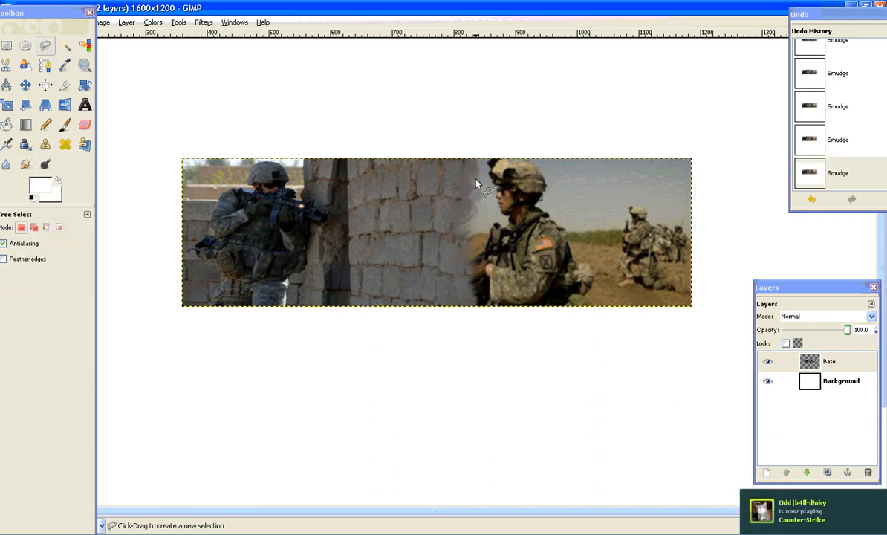
pyautogui.click(27, 166)
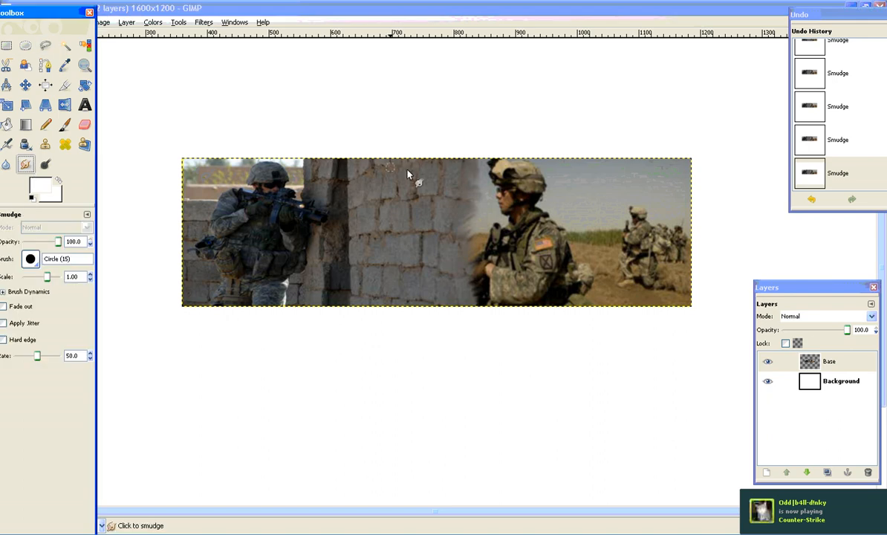
pyautogui.click(479, 186)
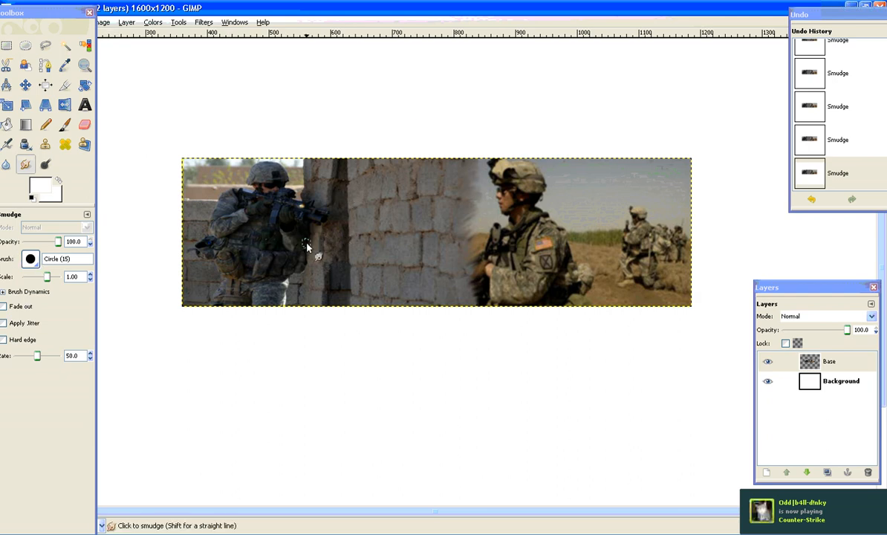
# Bring up the finished banner binp-blacknwhite.gif and place it below the composite for comparison.
pyautogui.click(406, 534)
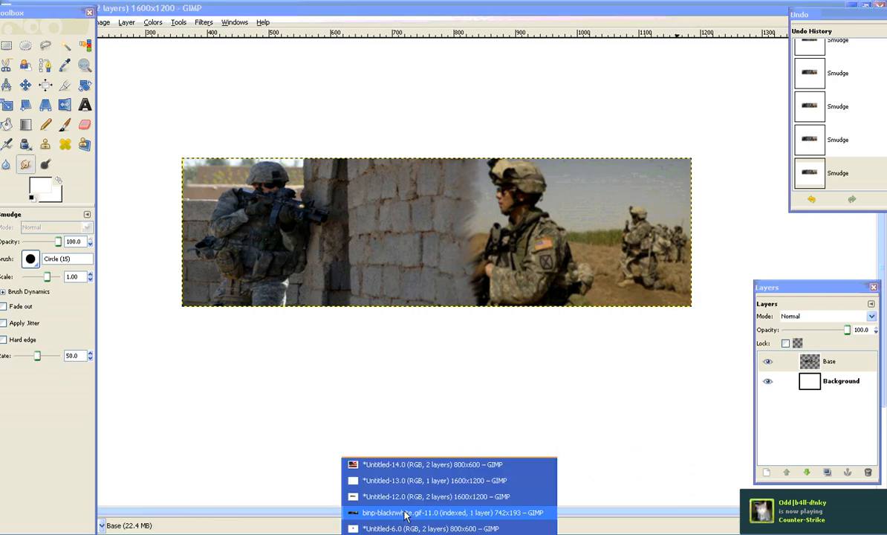
pyautogui.click(406, 513)
pyautogui.moveTo(436, 82); pyautogui.dragTo(427, 118)
pyautogui.moveTo(417, 209); pyautogui.dragTo(383, 324)
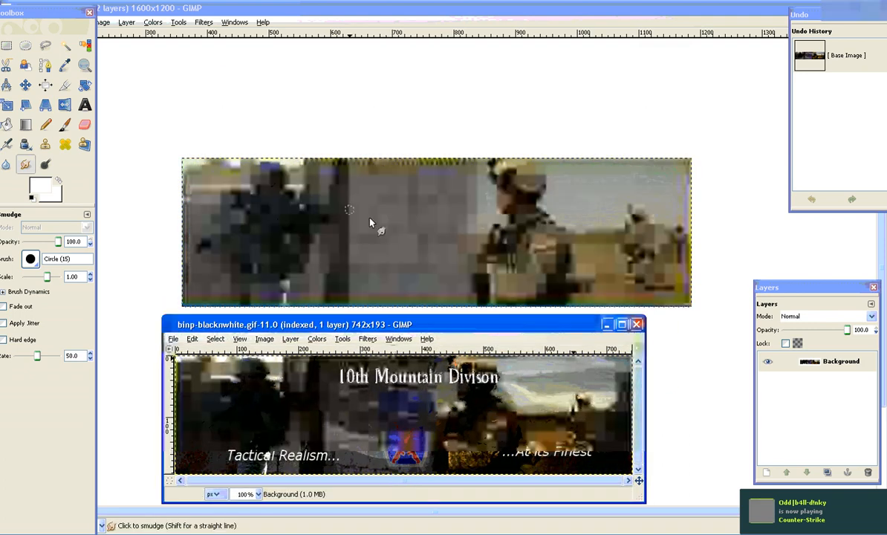
# Adjust the Base layer's Levels on the Value channel, with input black point 74, gamma 1.86 and white point 217.
pyautogui.click(230, 7)
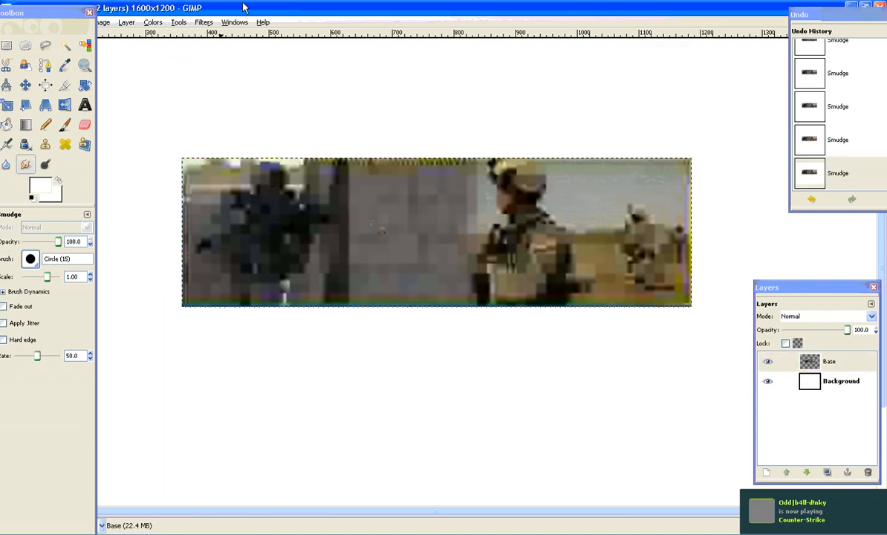
pyautogui.click(154, 22)
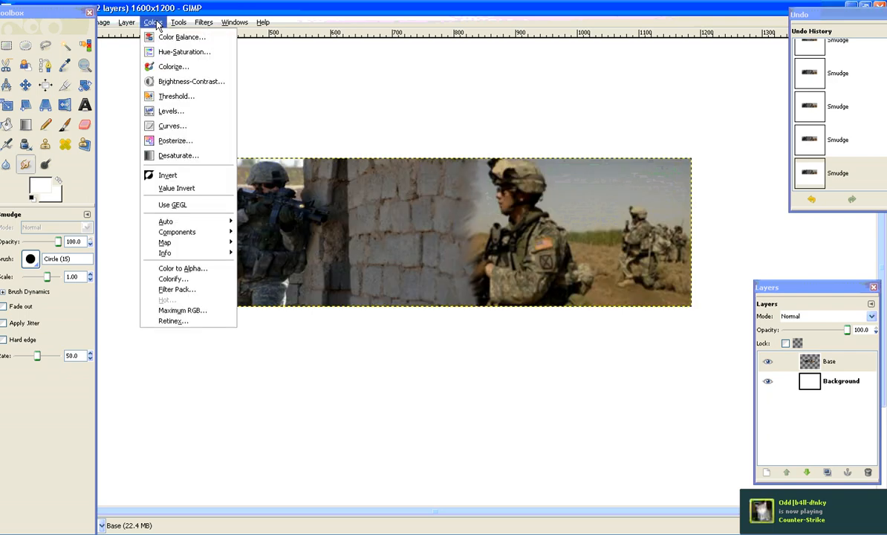
pyautogui.click(158, 113)
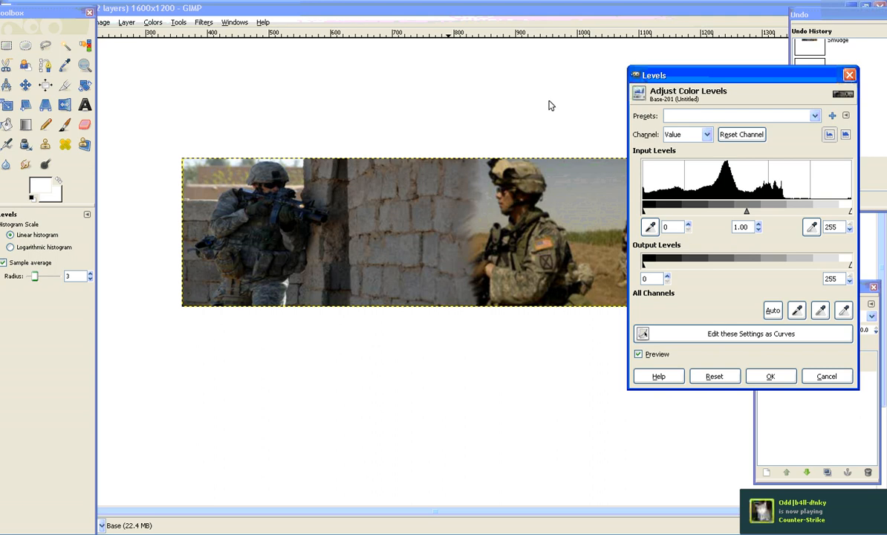
pyautogui.click(642, 114)
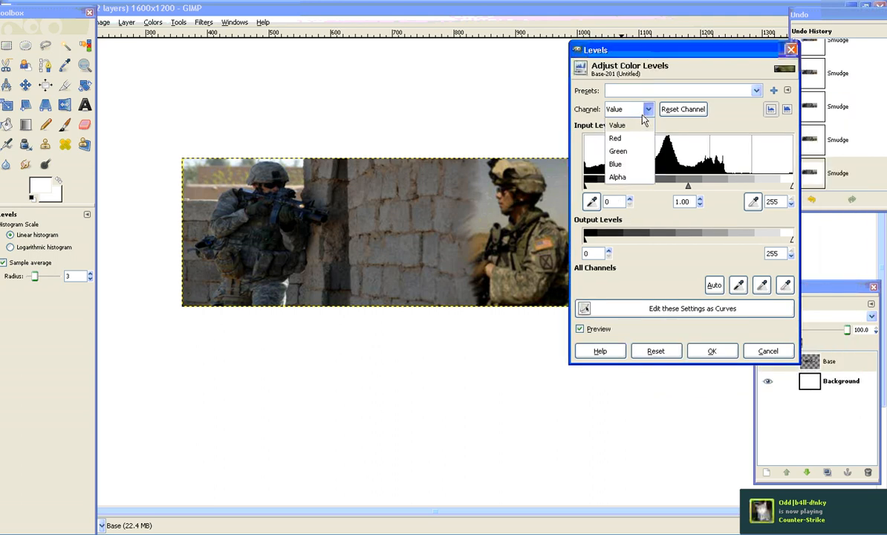
pyautogui.click(643, 121)
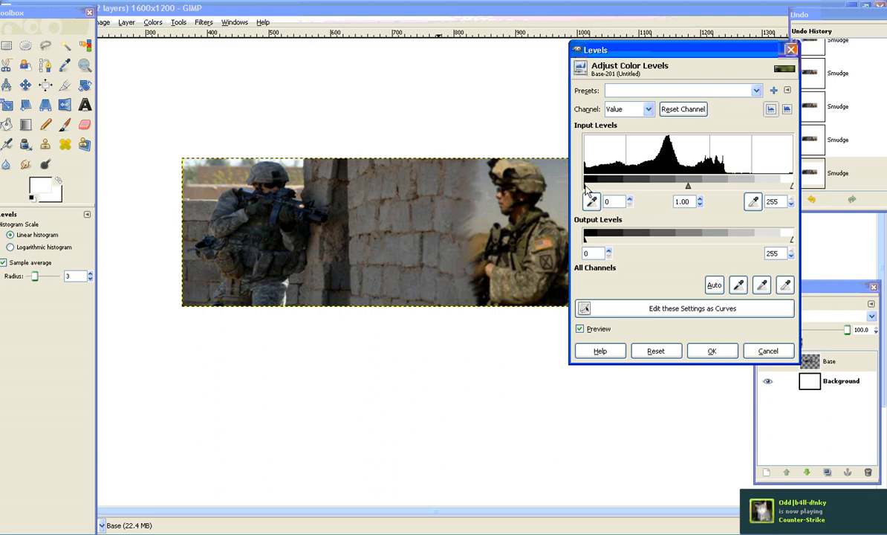
pyautogui.moveTo(585, 186); pyautogui.dragTo(645, 186)
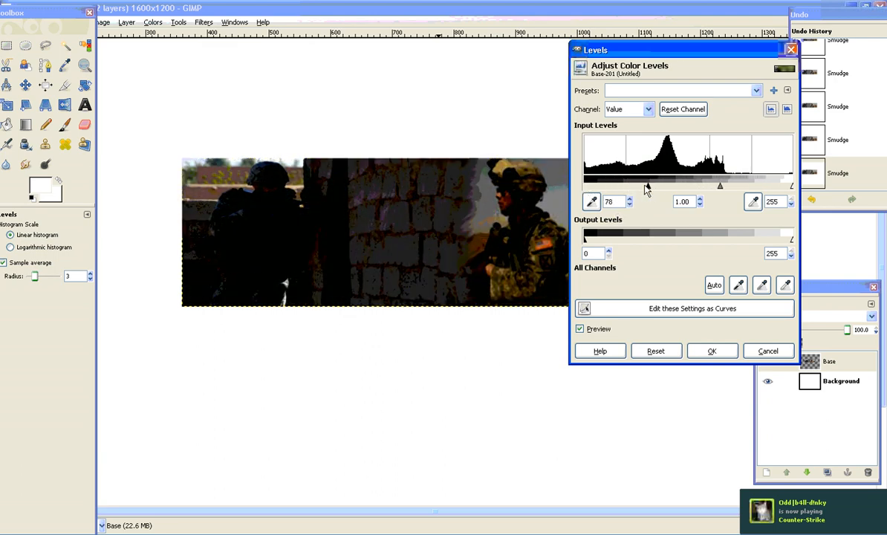
pyautogui.moveTo(715, 185); pyautogui.dragTo(698, 189)
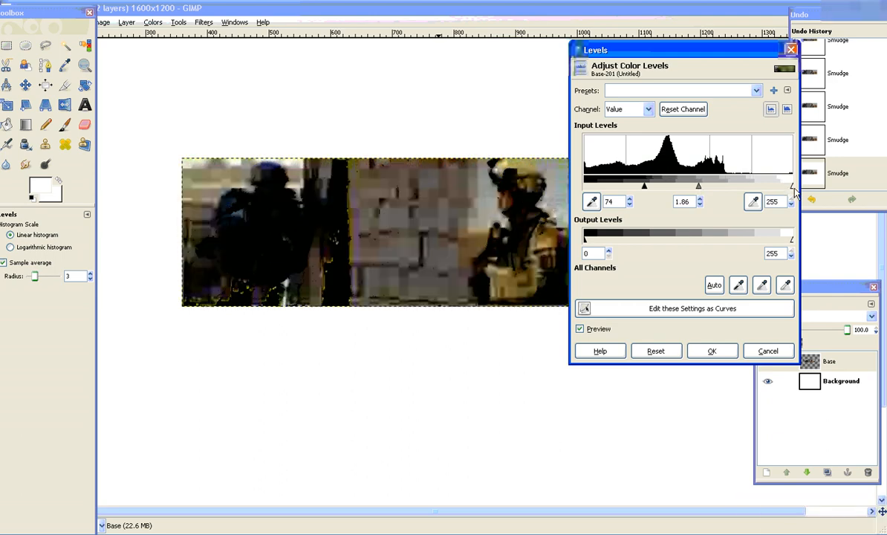
pyautogui.moveTo(790, 192); pyautogui.dragTo(762, 190)
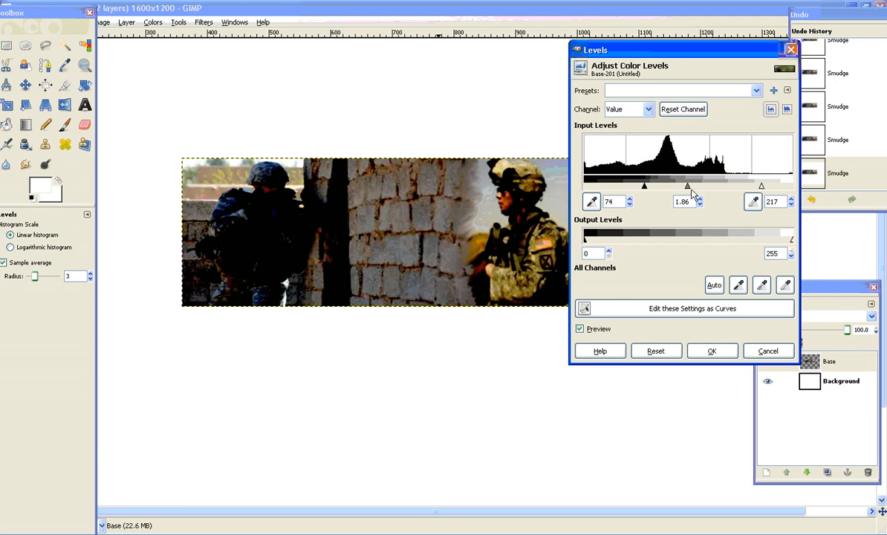
# Refine the input levels to black point 33, gamma 1.21 and white point 219, and apply them to the Base layer.
pyautogui.click(643, 192)
pyautogui.moveTo(643, 191); pyautogui.dragTo(635, 192)
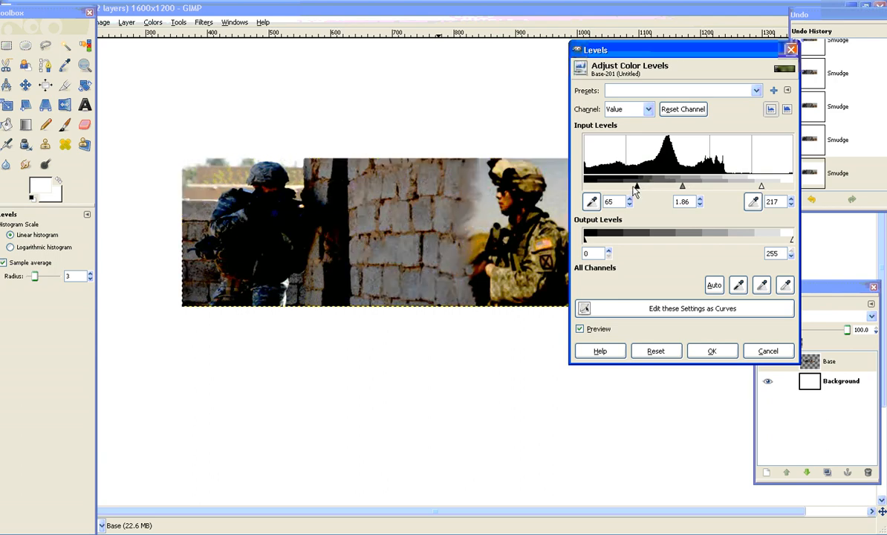
pyautogui.moveTo(635, 192); pyautogui.dragTo(621, 191)
pyautogui.moveTo(673, 192)
pyautogui.mouseDown()
pyautogui.moveTo(663, 192)
pyautogui.moveTo(679, 191)
pyautogui.mouseUp()
pyautogui.moveTo(618, 190); pyautogui.dragTo(611, 185)
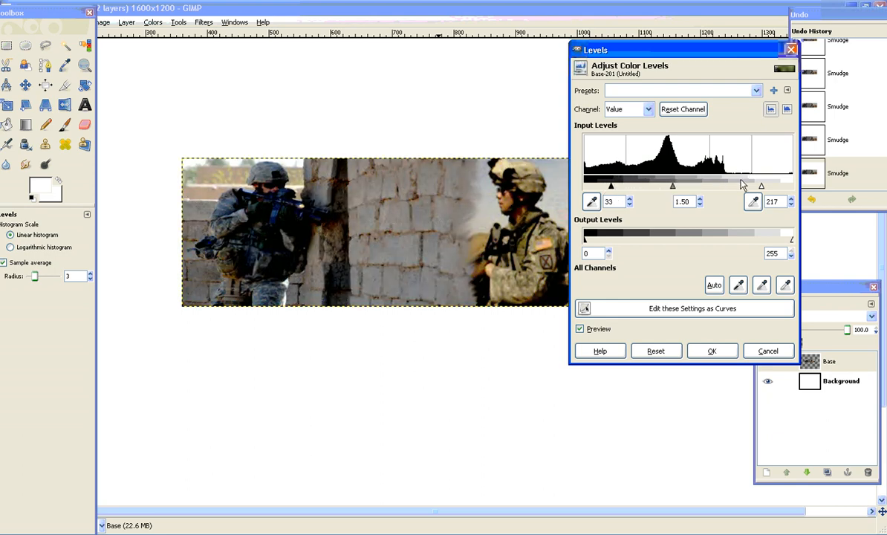
pyautogui.moveTo(672, 185); pyautogui.dragTo(680, 185)
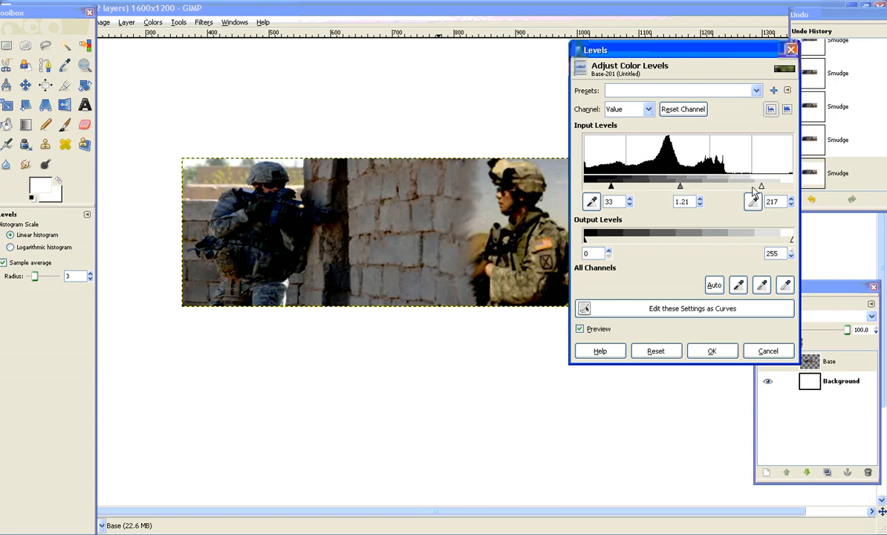
pyautogui.moveTo(761, 186); pyautogui.dragTo(764, 190)
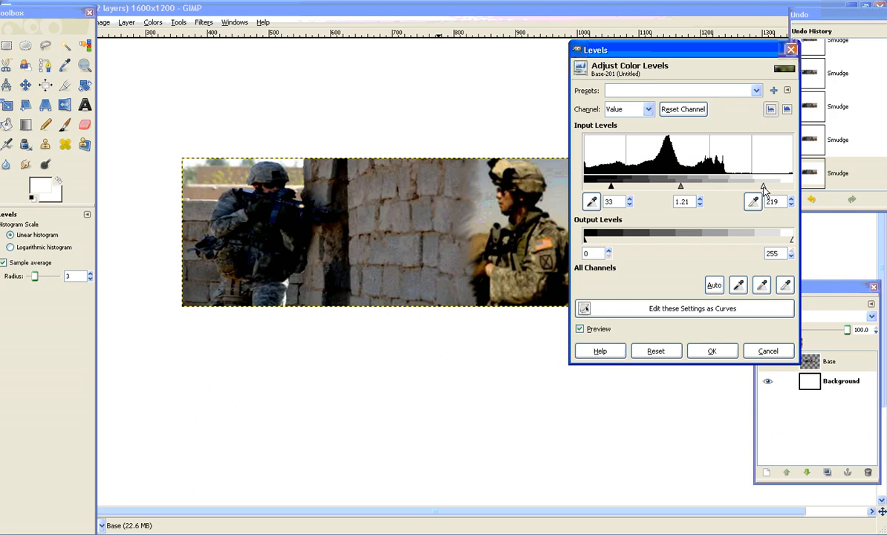
pyautogui.click(712, 351)
# Compare the color-adjusted composite with the finished banner binp-blacknwhite.gif, and put the banner away.
pyautogui.click(377, 533)
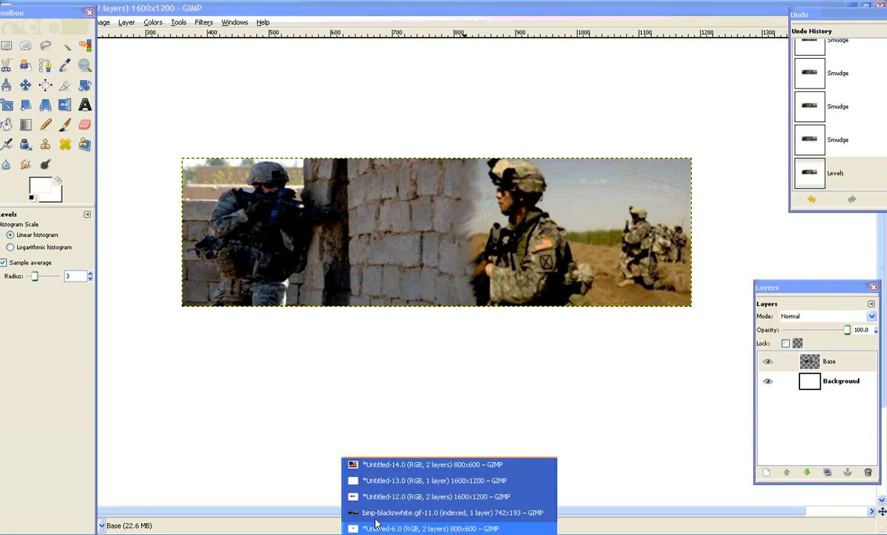
pyautogui.click(375, 514)
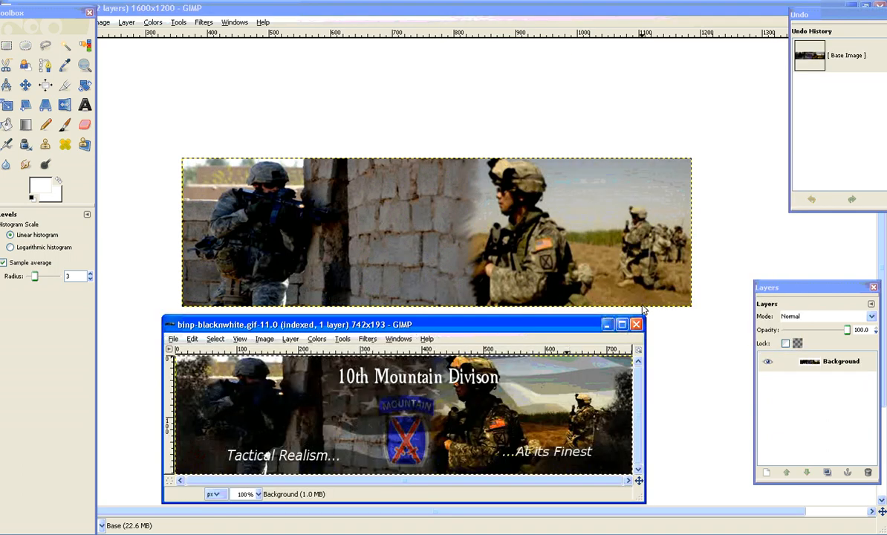
pyautogui.click(606, 325)
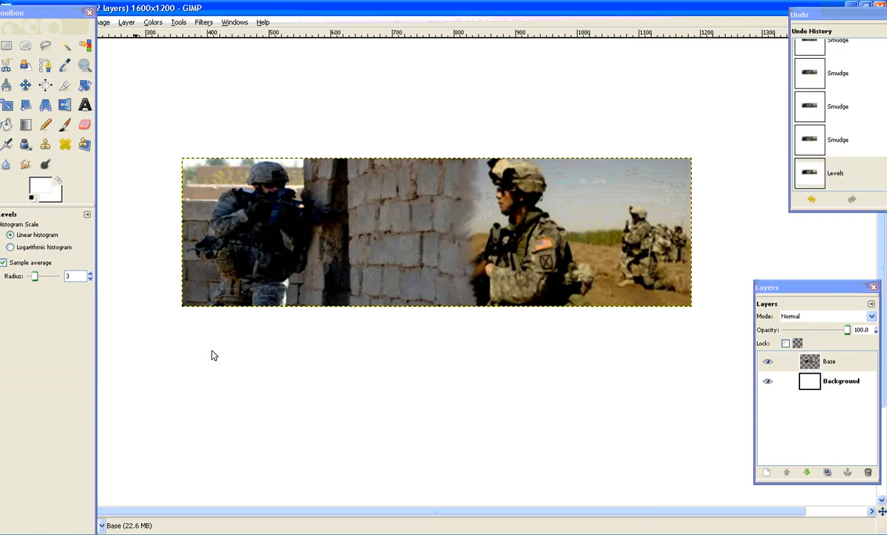
pyautogui.click(371, 533)
pyautogui.click(375, 513)
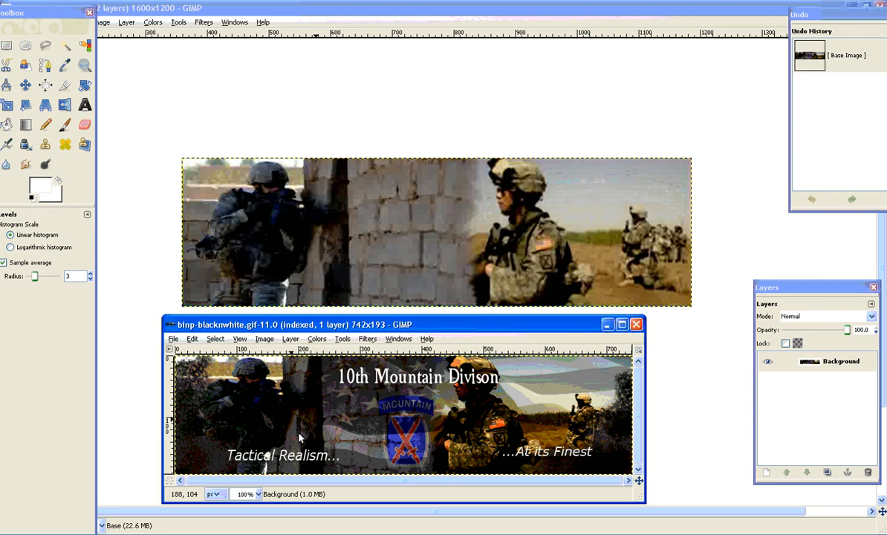
pyautogui.click(606, 325)
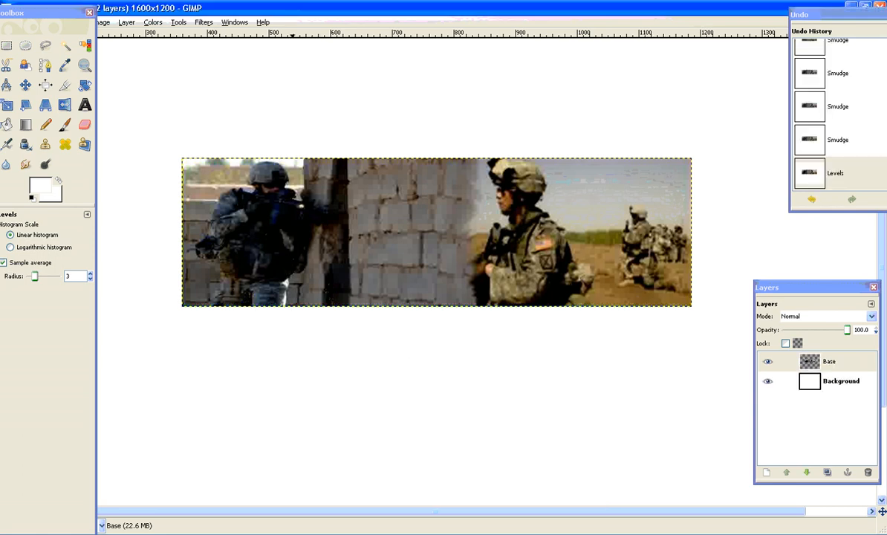
# Bring up the American flag image Untitled-14 and convert its floating selection into a new layer.
pyautogui.click(407, 533)
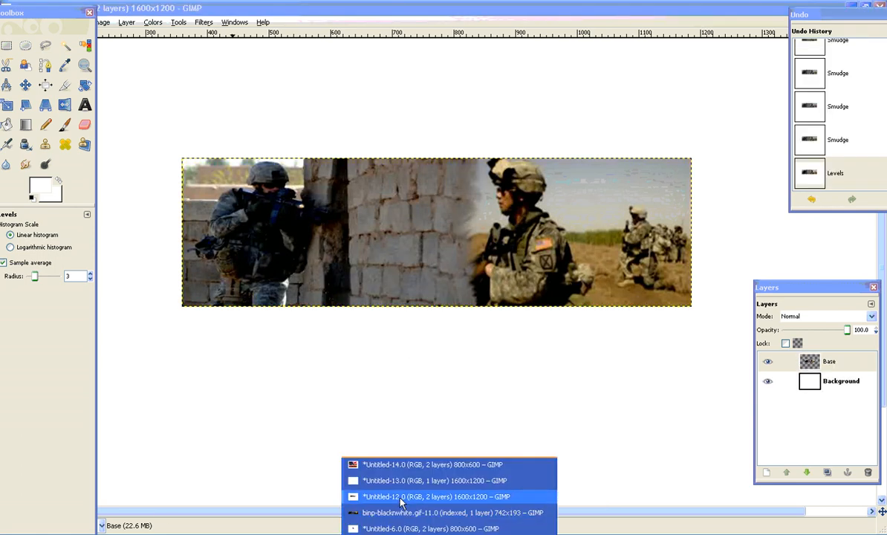
pyautogui.click(431, 464)
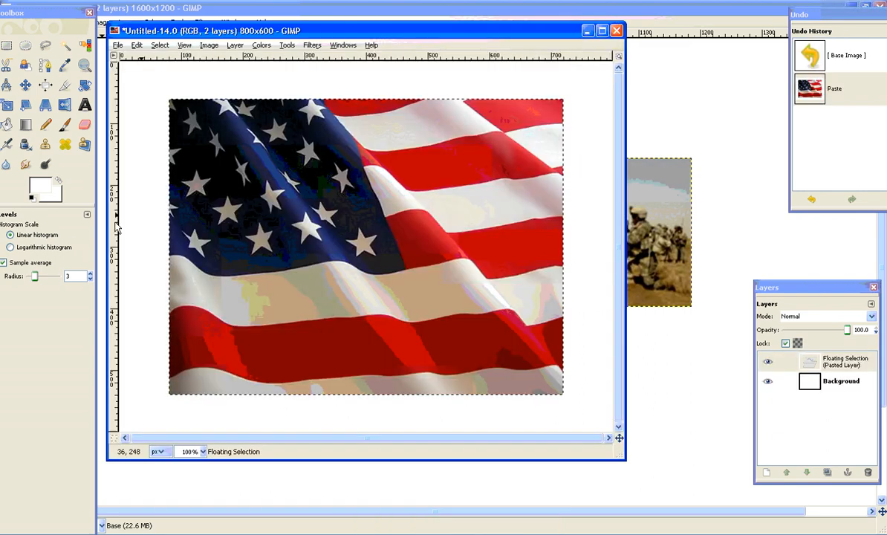
pyautogui.rightClick(820, 361)
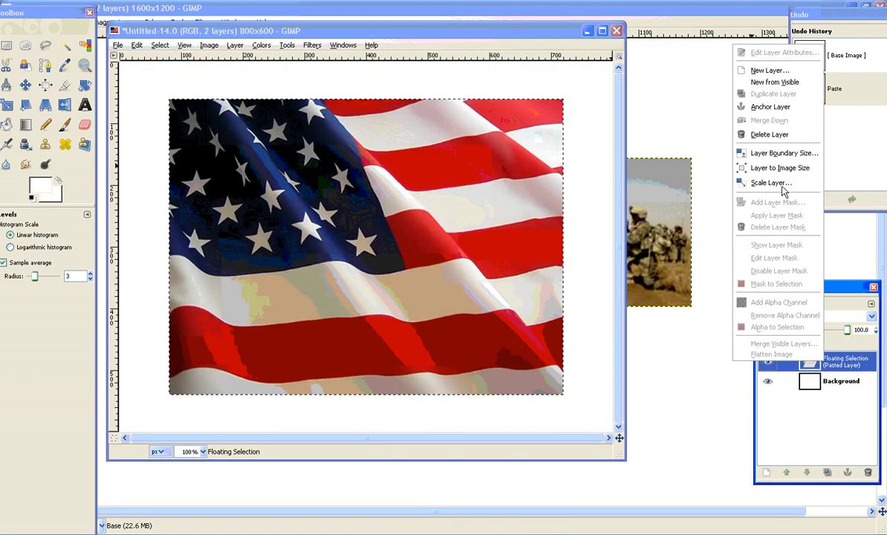
pyautogui.click(770, 69)
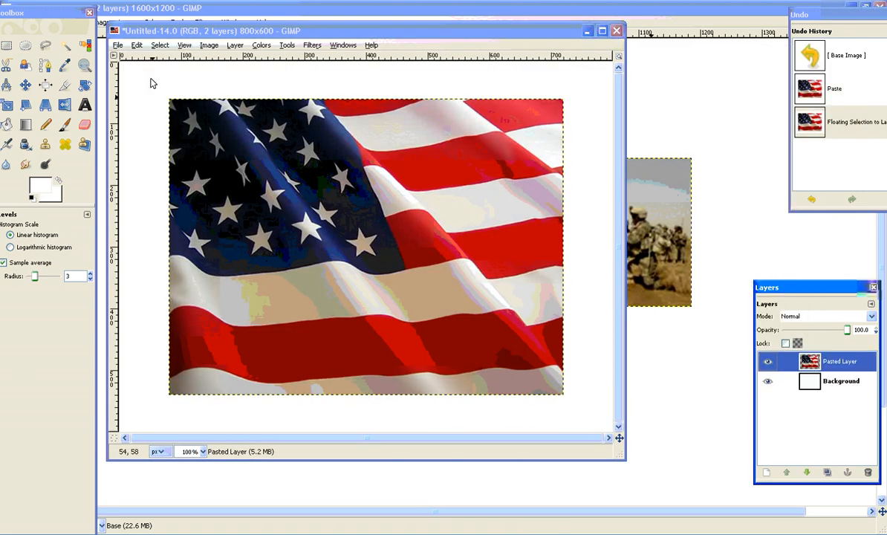
pyautogui.moveTo(180, 30); pyautogui.dragTo(255, 38)
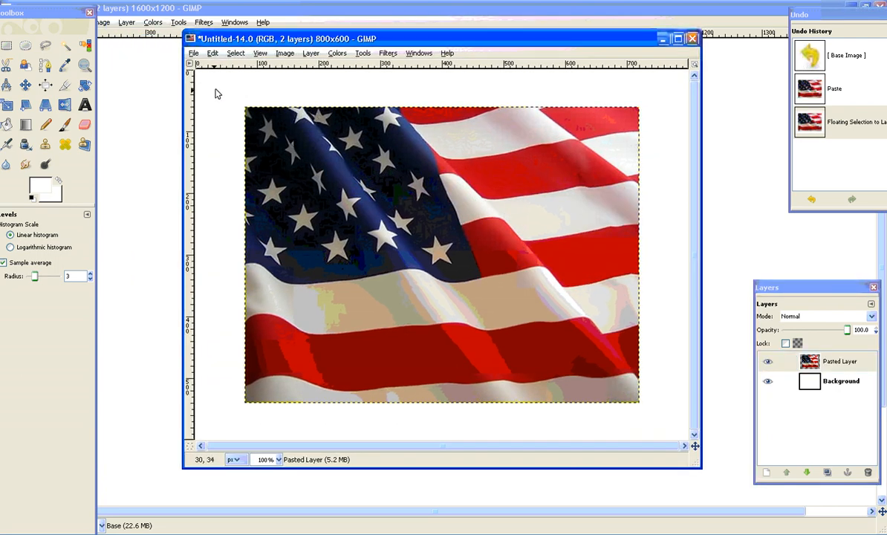
# Desaturate the flag layer using the Luminosity shade of gray, trying the Average option as well.
pyautogui.click(285, 53)
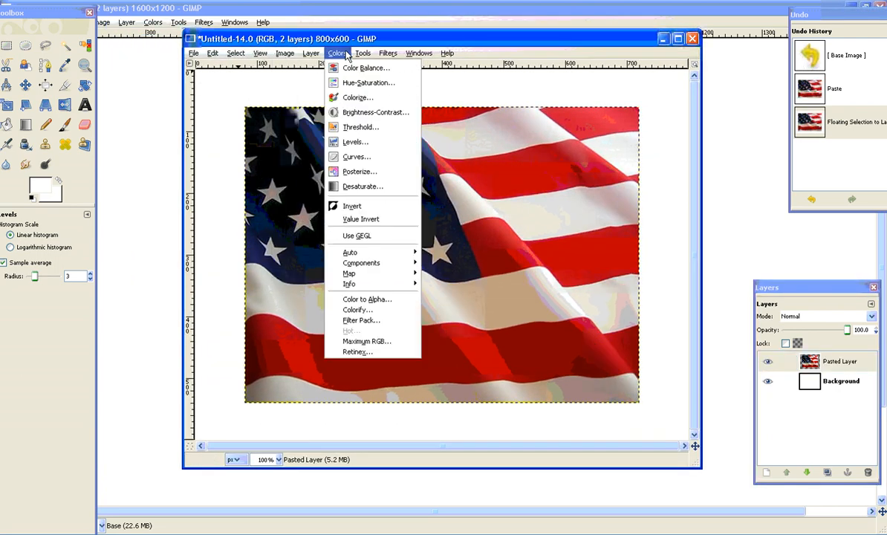
pyautogui.click(383, 188)
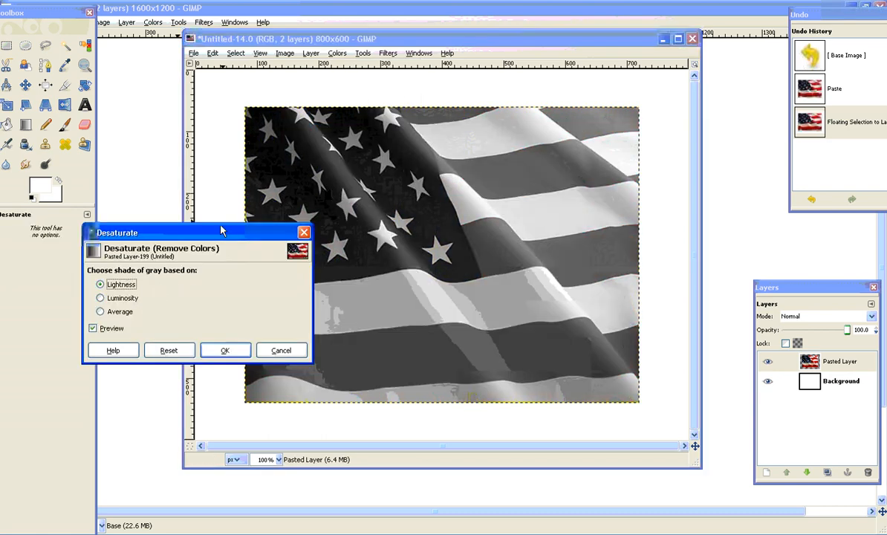
pyautogui.moveTo(221, 231); pyautogui.dragTo(233, 39)
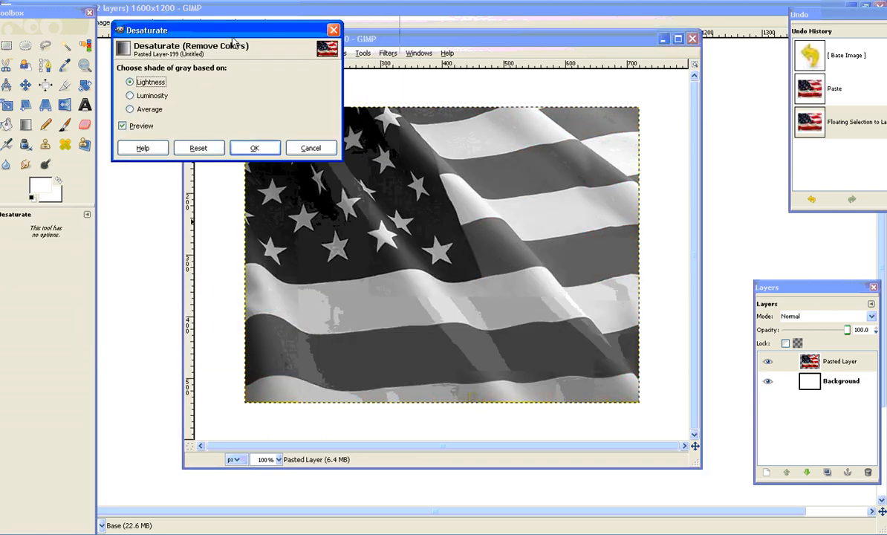
pyautogui.click(131, 96)
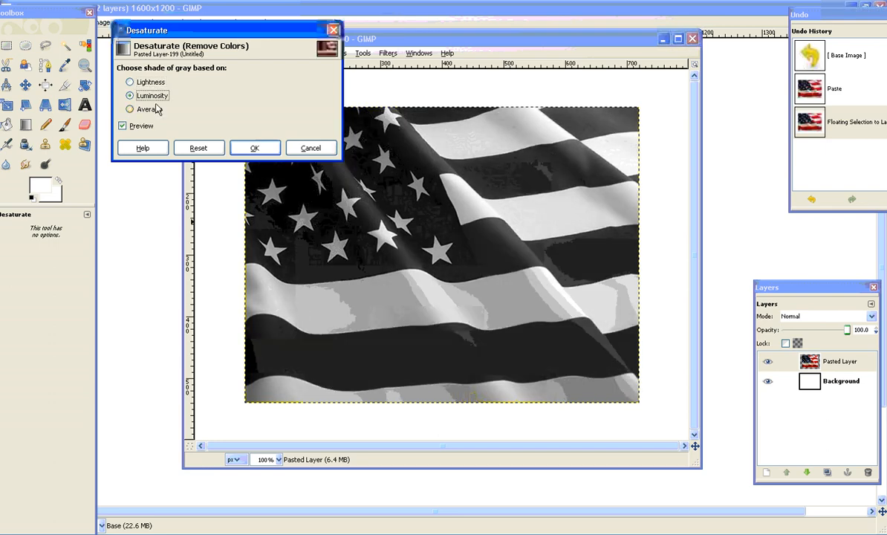
pyautogui.click(151, 109)
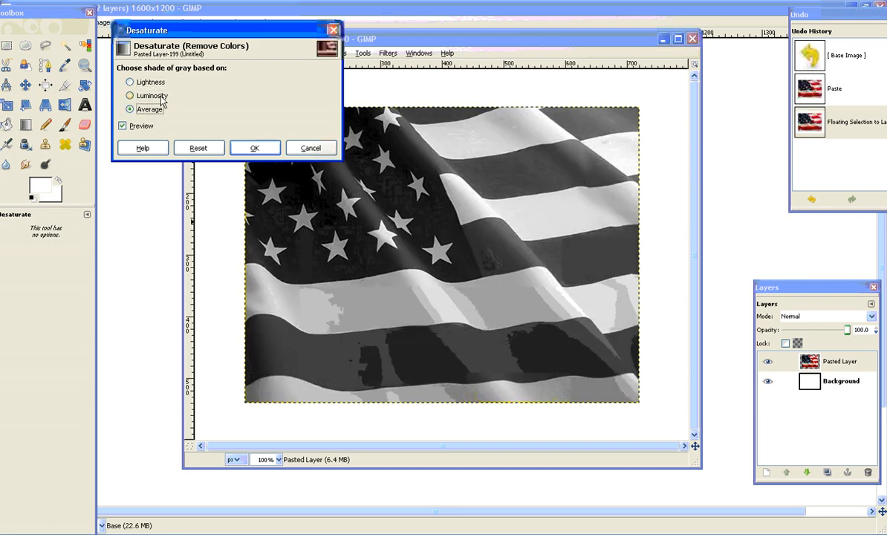
pyautogui.click(159, 97)
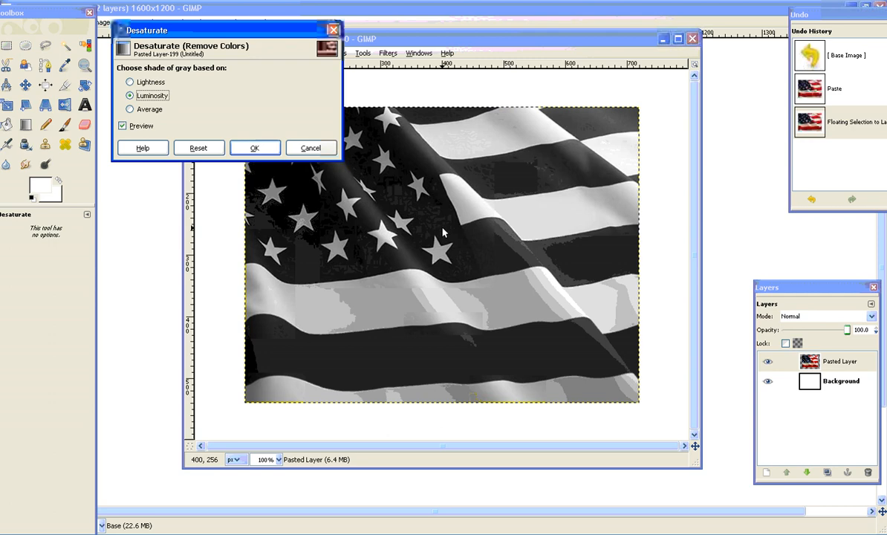
pyautogui.click(249, 149)
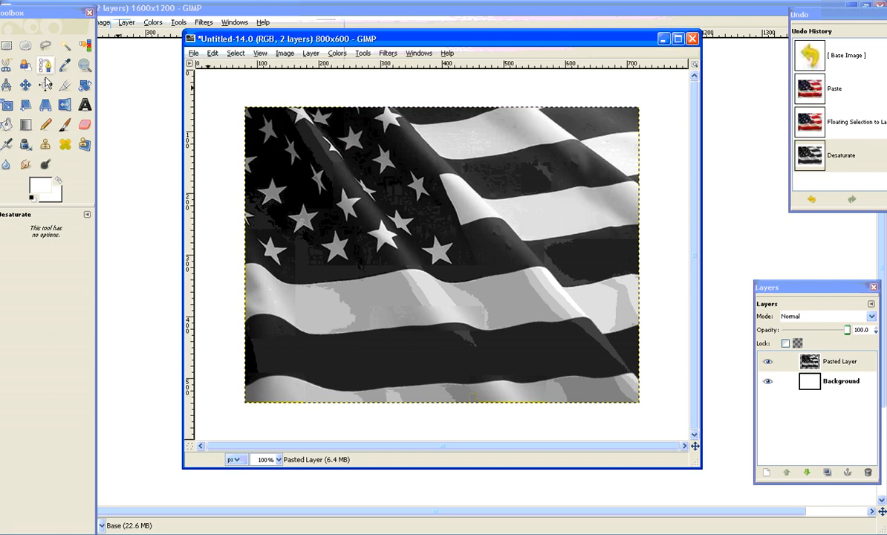
# Scale the flag layer down to 589 × 283 pixels.
pyautogui.click(6, 105)
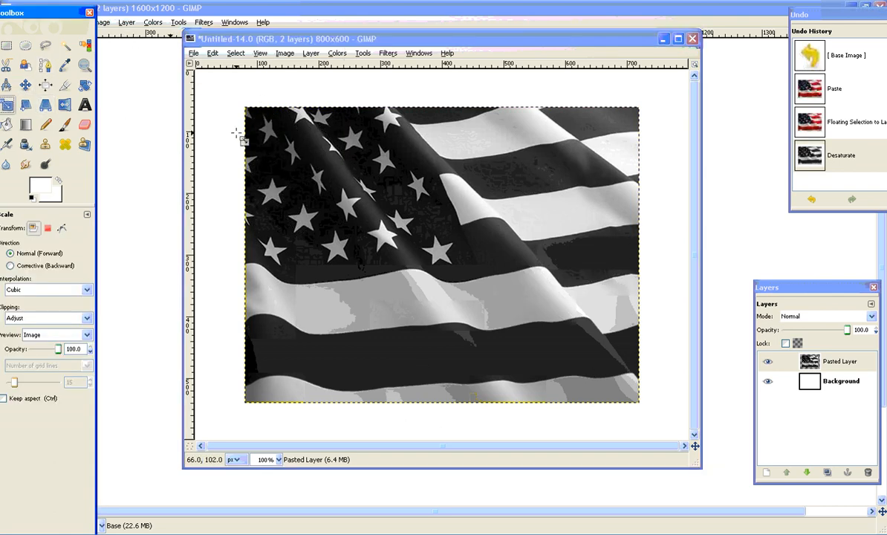
pyautogui.moveTo(245, 109); pyautogui.dragTo(277, 231)
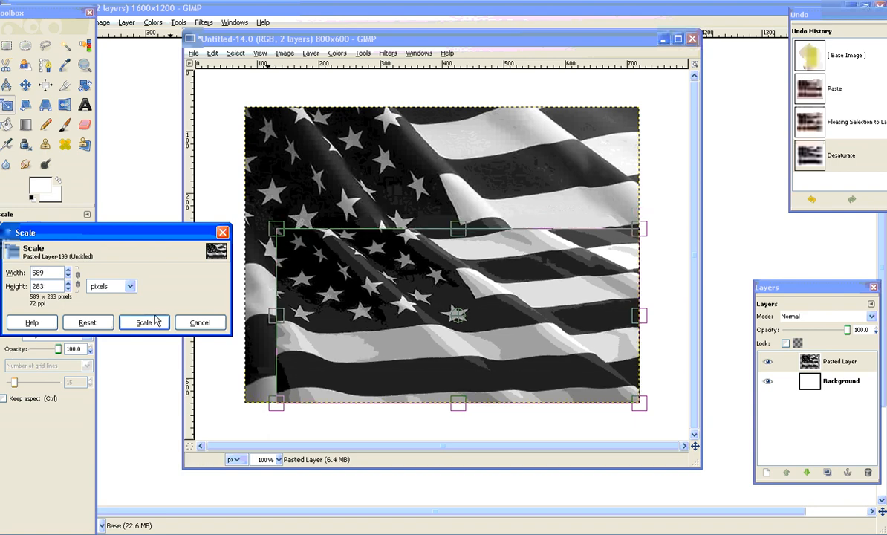
pyautogui.click(156, 321)
# Cut the scaled flag to the clipboard and close its image without saving.
pyautogui.rightClick(382, 283)
pyautogui.moveTo(390, 301)
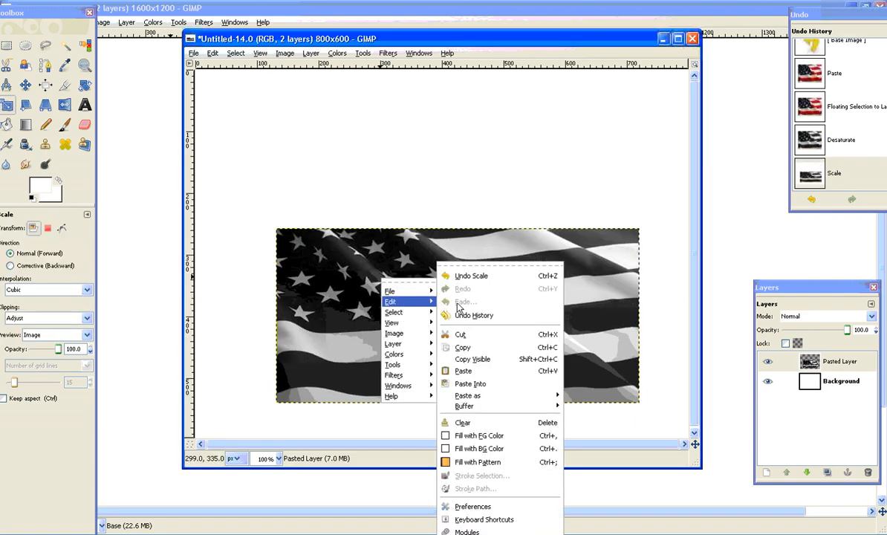
pyautogui.click(481, 336)
pyautogui.click(691, 39)
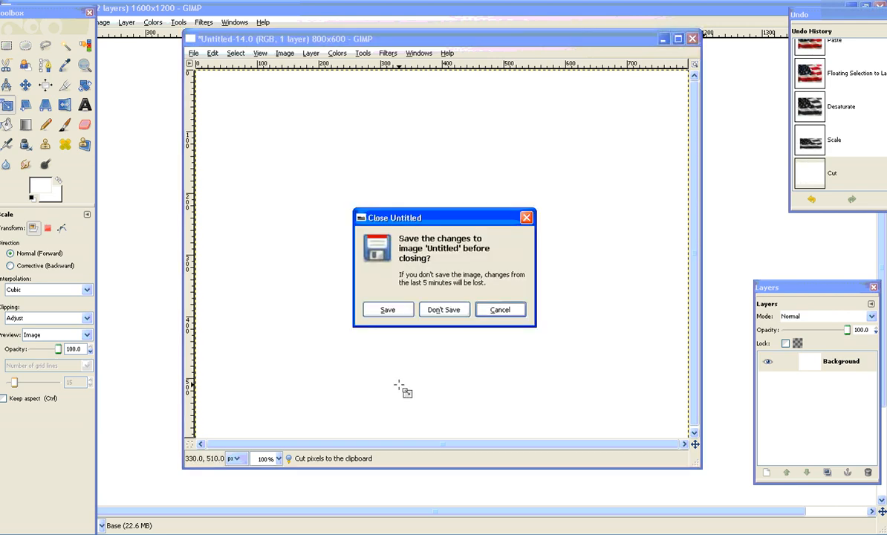
pyautogui.click(443, 310)
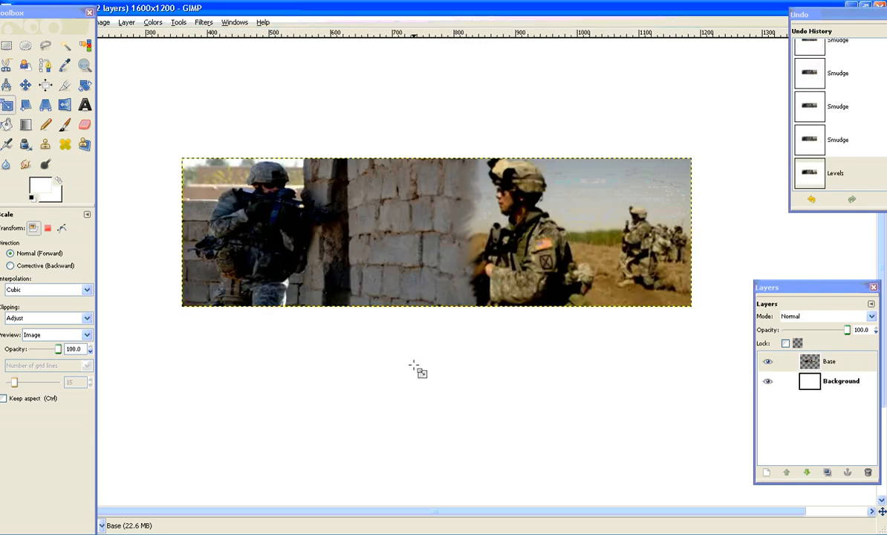
# Paste the black-and-white flag over the soldiers composite.
pyautogui.rightClick(398, 211)
pyautogui.click(455, 291)
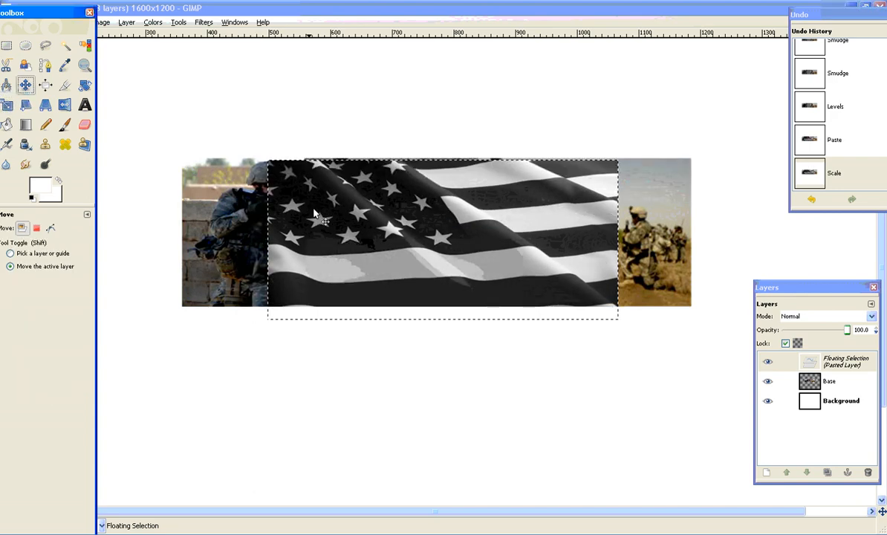
# Move the pasted flag over the right part of the soldiers composite and convert the floating selection into a new layer.
pyautogui.moveTo(314, 214); pyautogui.dragTo(383, 194)
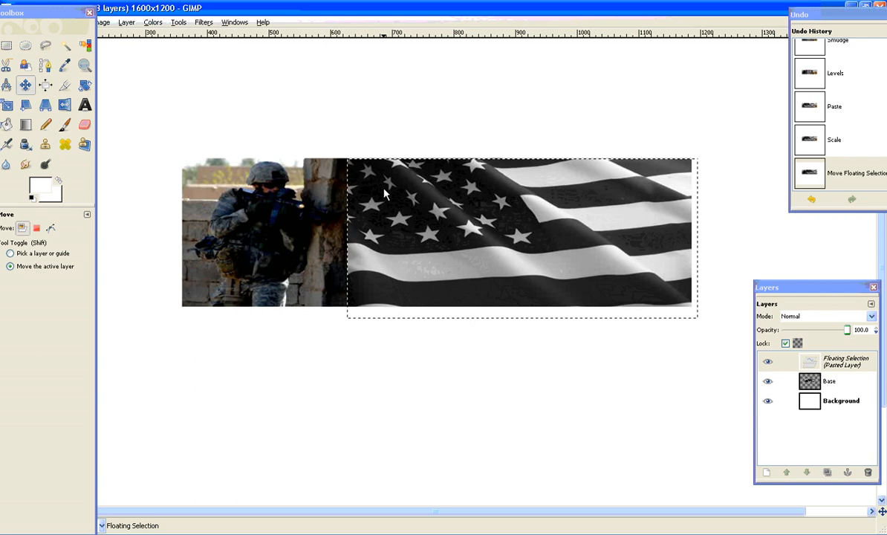
pyautogui.rightClick(384, 193)
pyautogui.moveTo(397, 214)
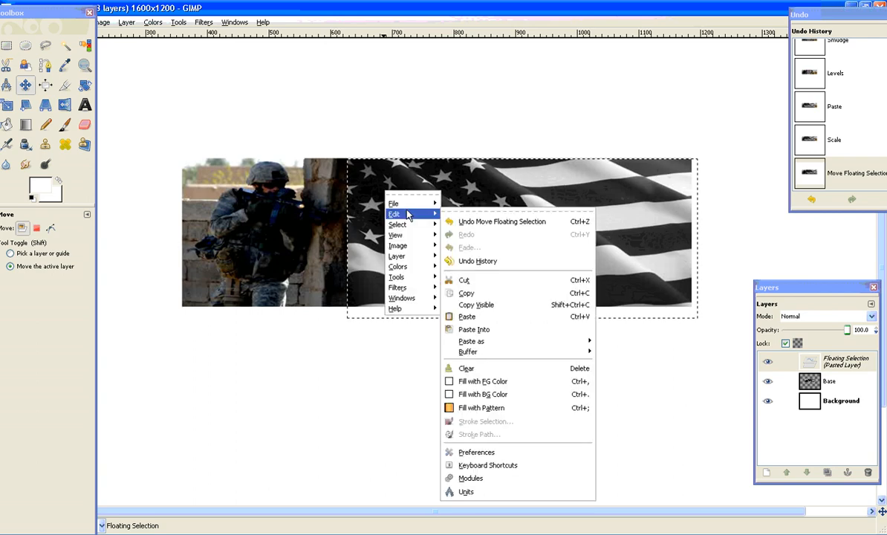
pyautogui.rightClick(846, 375)
pyautogui.click(769, 74)
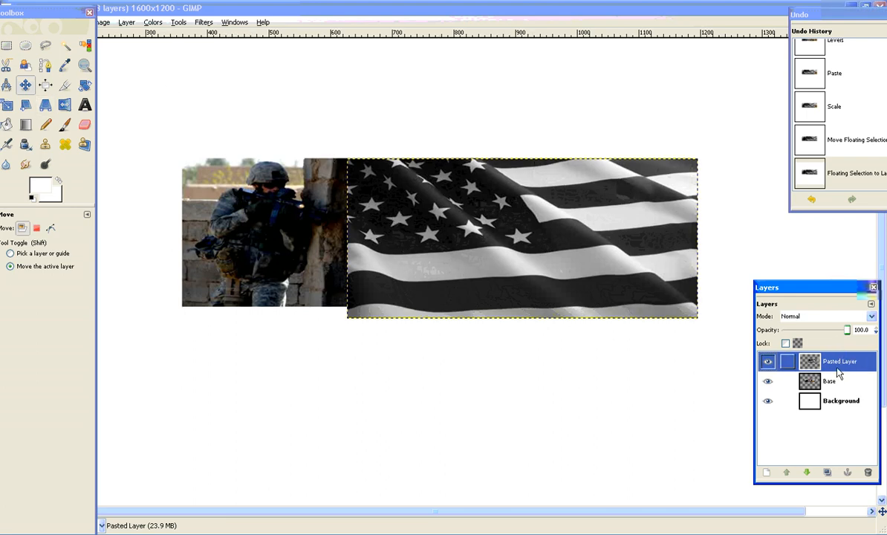
# Rename the pasted flag layer as Overlay.
pyautogui.rightClick(781, 356)
pyautogui.click(790, 60)
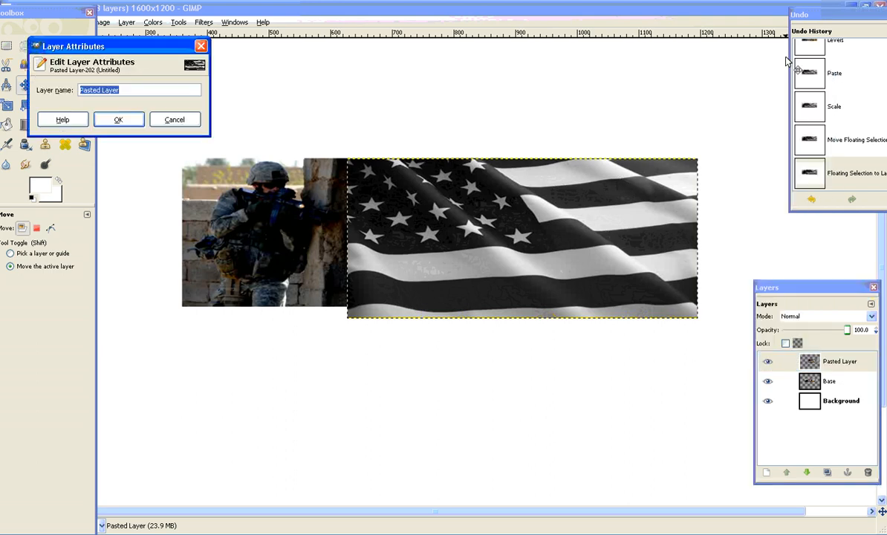
pyautogui.write('Overlay')
pyautogui.press('Return')
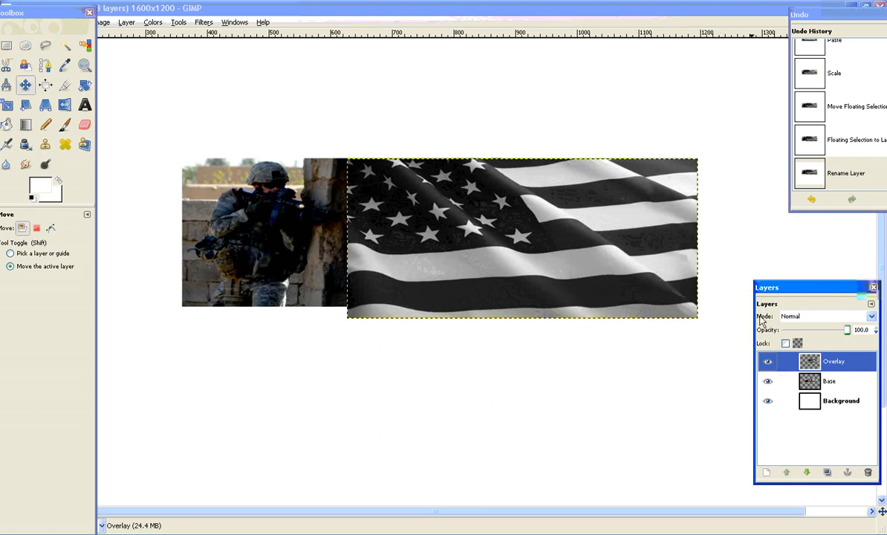
# Set the flag layer's blend mode to Overlay and fine-tune its position over the right part of the soldiers composite.
pyautogui.click(873, 317)
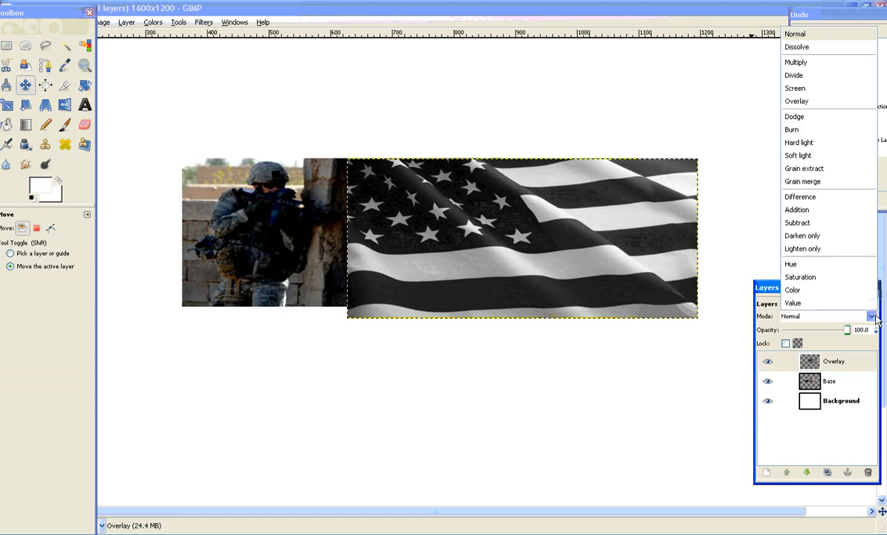
pyautogui.click(858, 101)
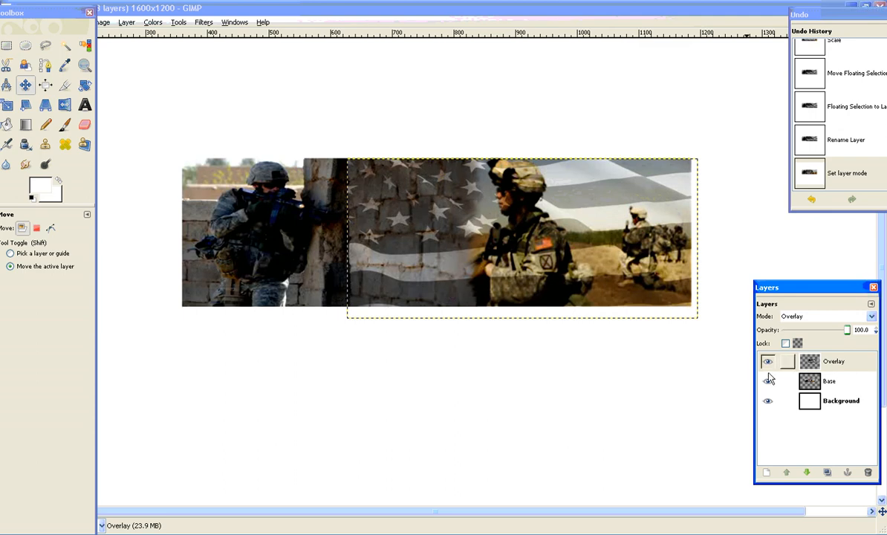
pyautogui.moveTo(404, 227); pyautogui.dragTo(471, 211)
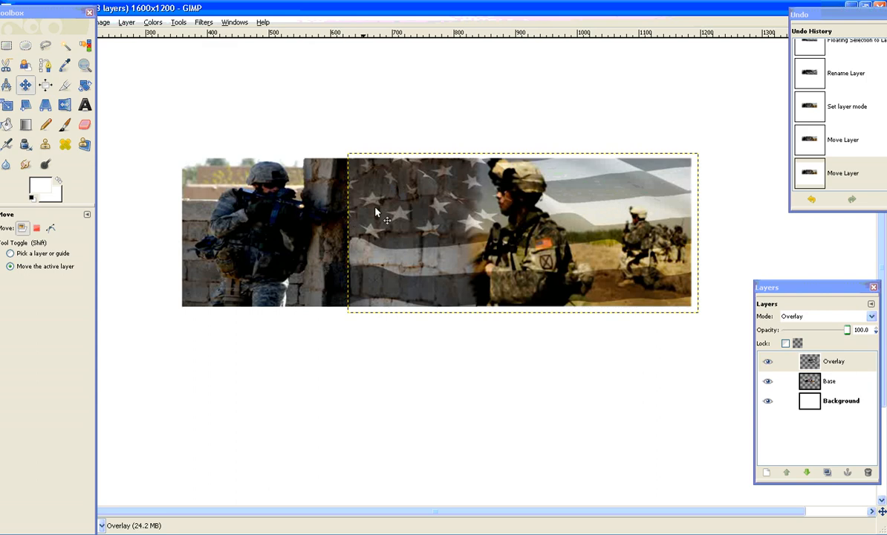
pyautogui.moveTo(495, 212); pyautogui.dragTo(497, 216)
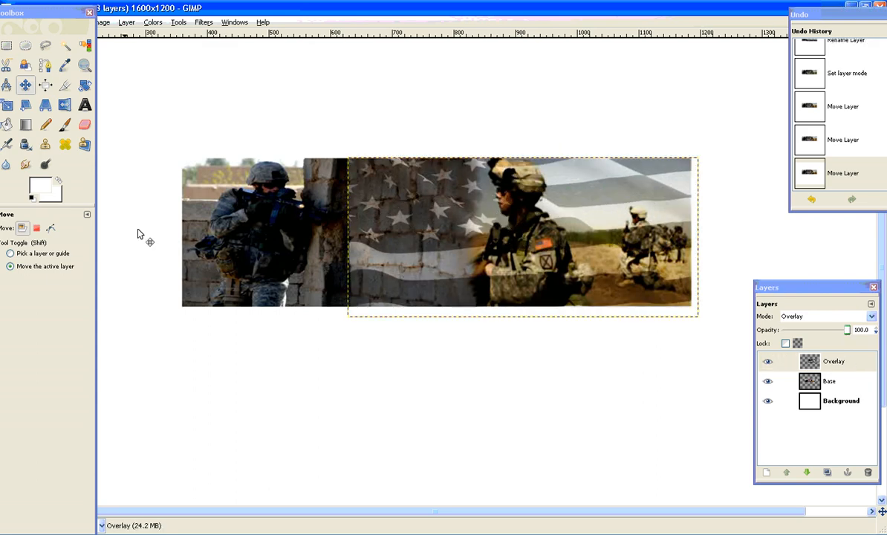
pyautogui.moveTo(854, 368); pyautogui.dragTo(835, 360)
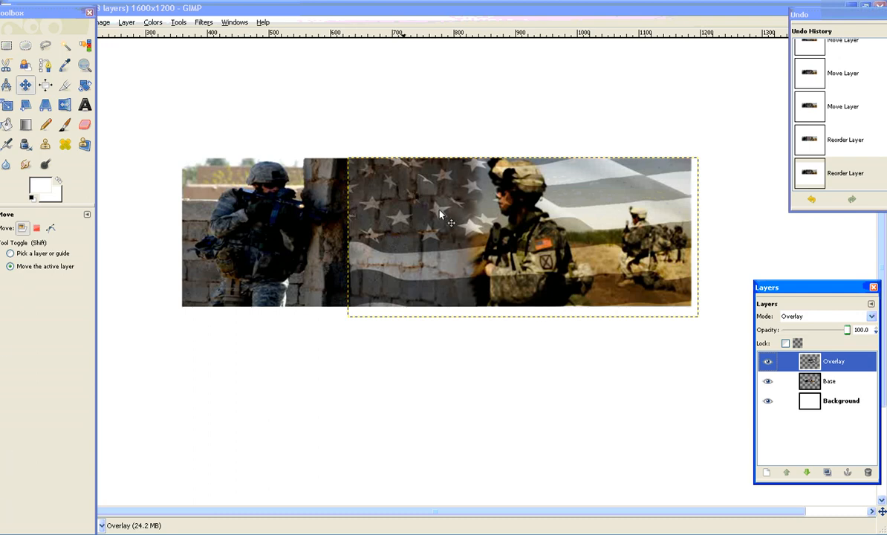
# Select the Base layer and set up the Paintbrush with the Galaxy, Big brush.
pyautogui.click(817, 382)
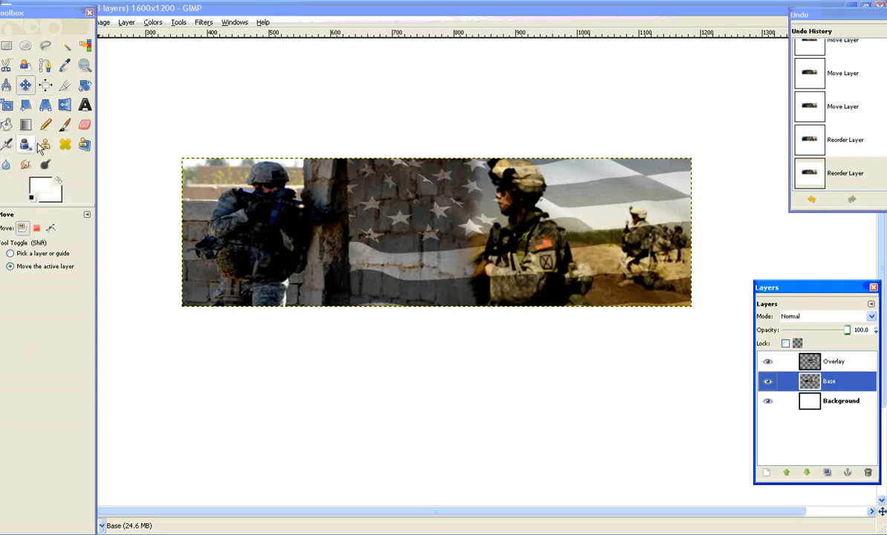
pyautogui.click(64, 125)
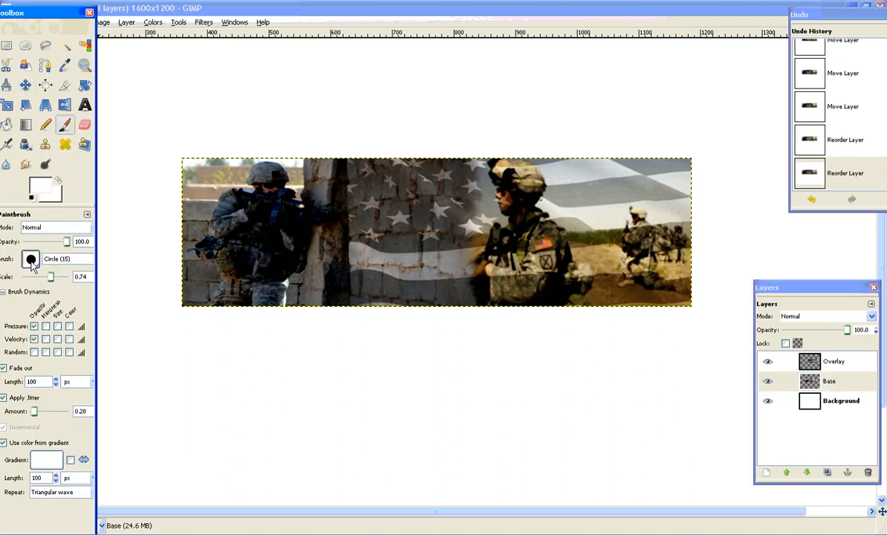
pyautogui.click(29, 259)
pyautogui.click(46, 361)
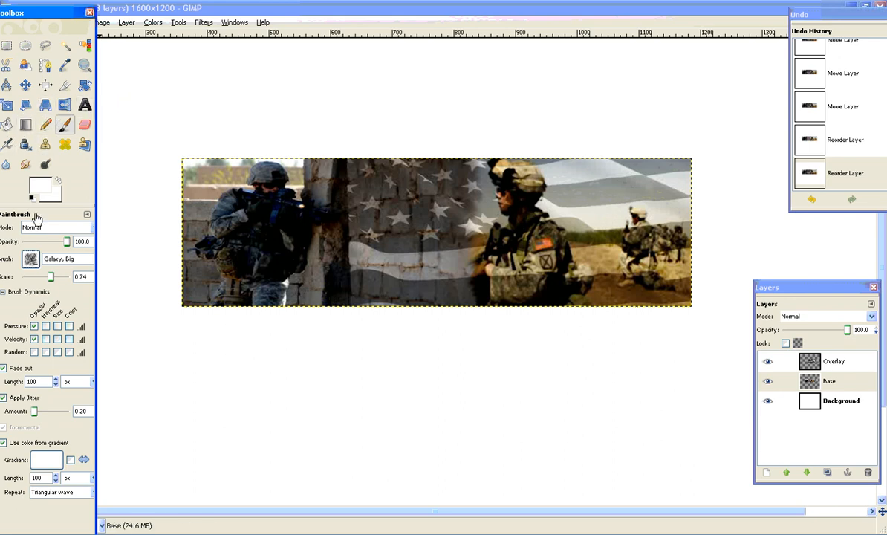
# Set the foreground color to black and the background color to dark gray 5f5e5e.
pyautogui.click(35, 182)
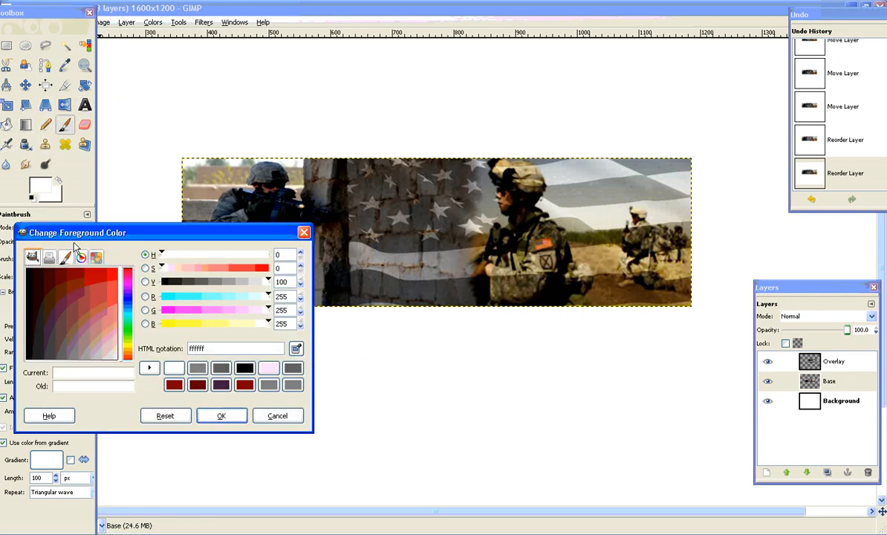
pyautogui.moveTo(46, 319); pyautogui.dragTo(1, 392)
pyautogui.click(220, 415)
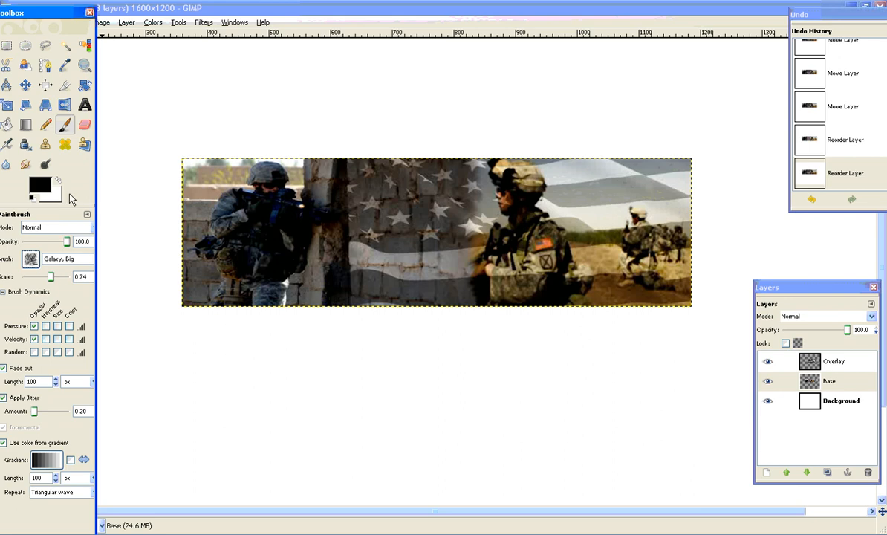
pyautogui.click(57, 196)
pyautogui.moveTo(65, 342); pyautogui.dragTo(60, 358)
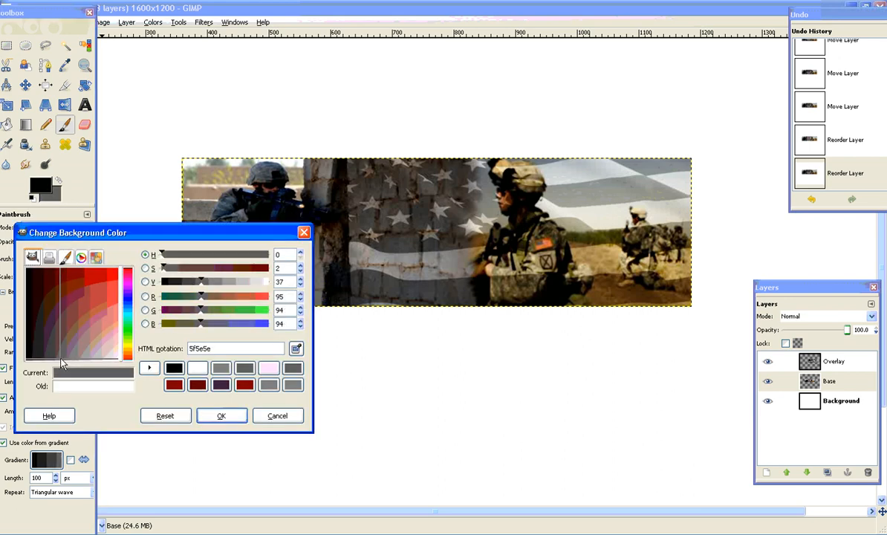
pyautogui.click(216, 417)
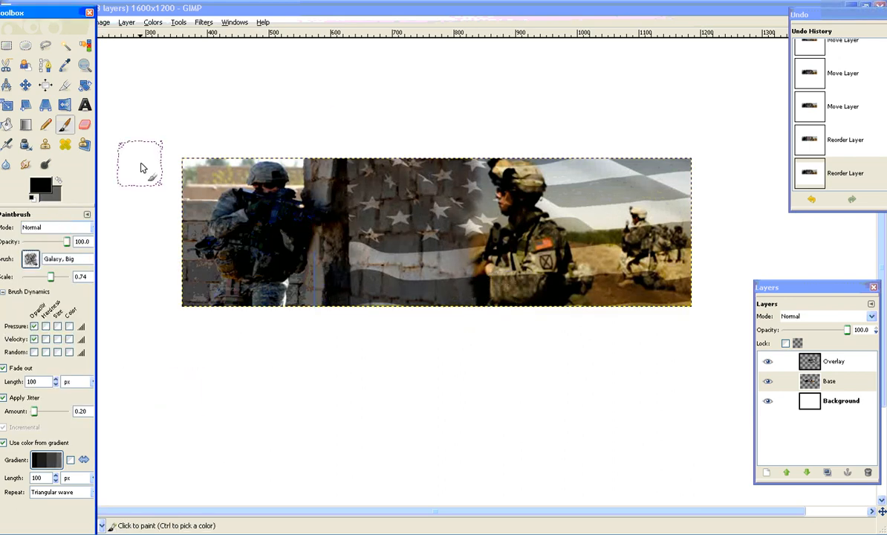
# Paint dark texture along the lower right edge of the Base layer, up toward the distant soldiers.
pyautogui.click(597, 315)
pyautogui.click(618, 301)
pyautogui.click(637, 297)
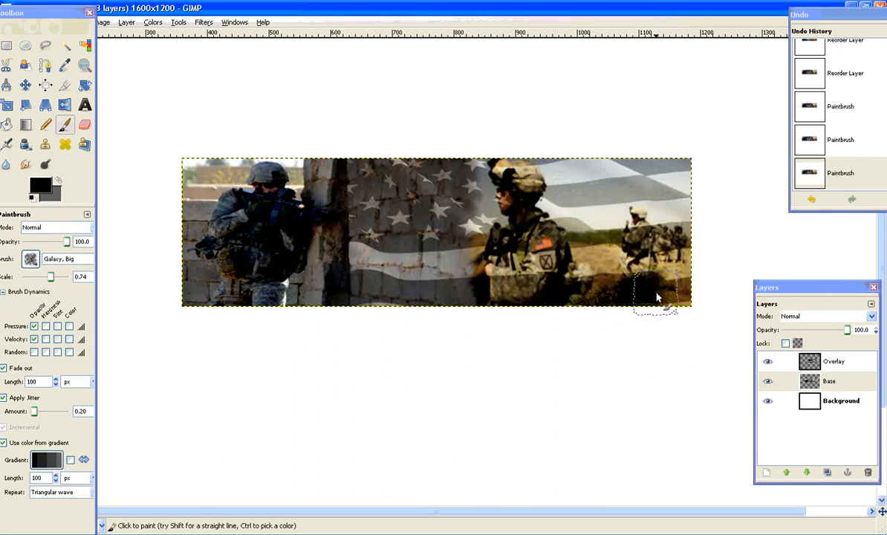
pyautogui.click(655, 295)
pyautogui.click(673, 259)
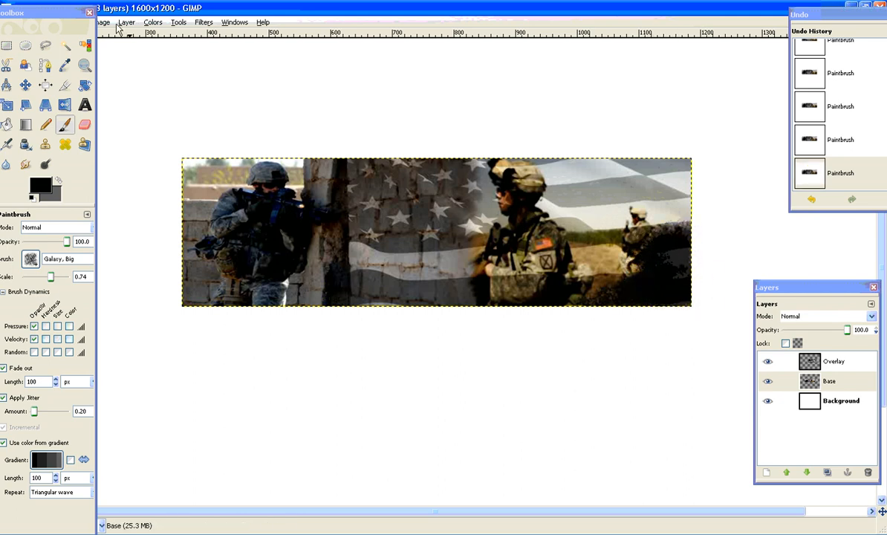
# Uncover the image menus and undo the last few brush strokes near the banner's right edge.
pyautogui.moveTo(75, 15); pyautogui.dragTo(66, 50)
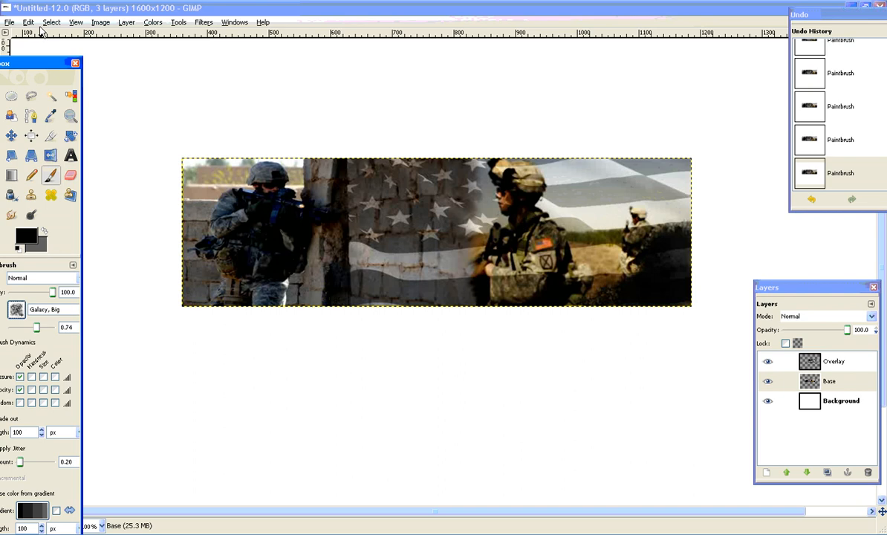
pyautogui.click(29, 23)
pyautogui.click(31, 36)
pyautogui.click(29, 23)
pyautogui.click(31, 36)
pyautogui.click(29, 23)
pyautogui.click(31, 36)
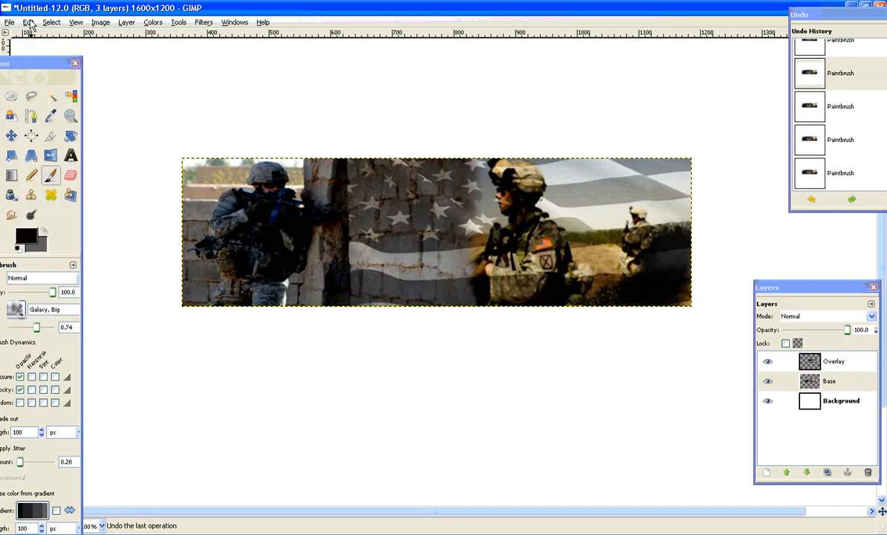
pyautogui.click(29, 23)
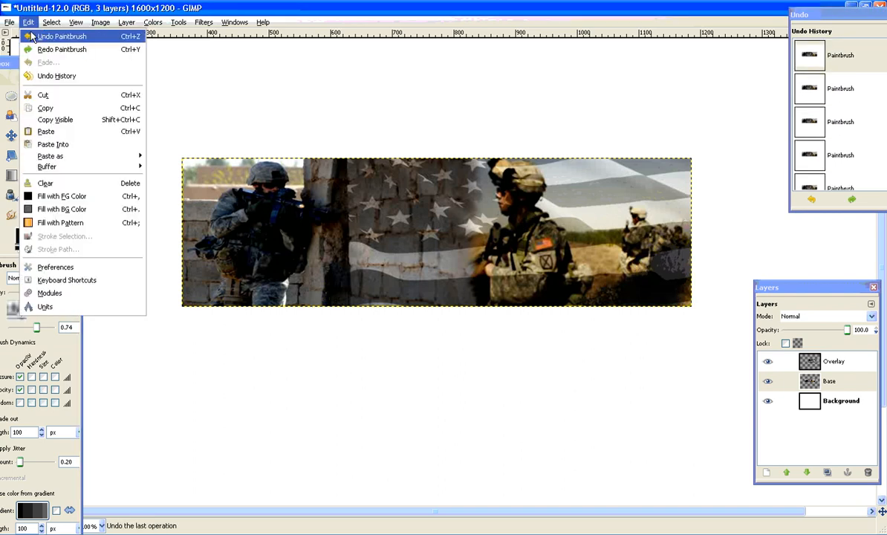
pyautogui.click(31, 36)
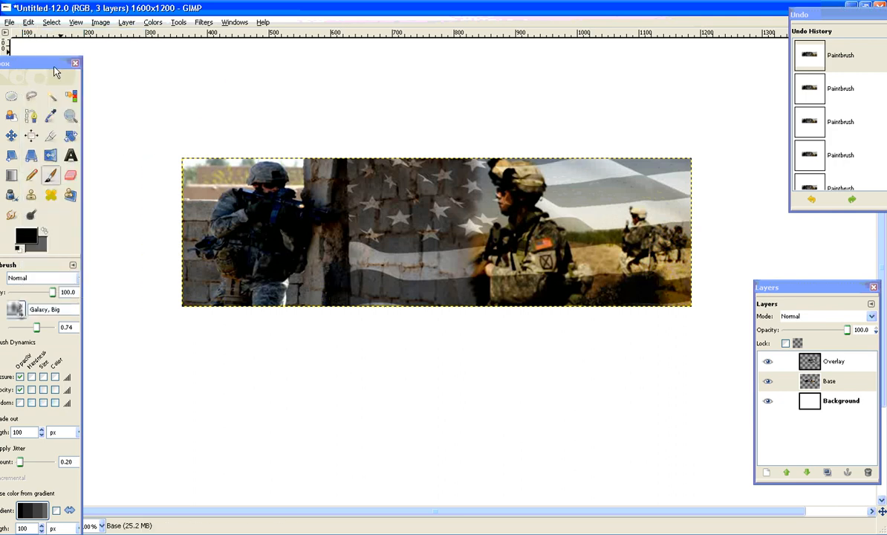
# Paint dark speckled borders up the right and left edges of the soldiers banner.
pyautogui.moveTo(677, 296); pyautogui.dragTo(678, 253)
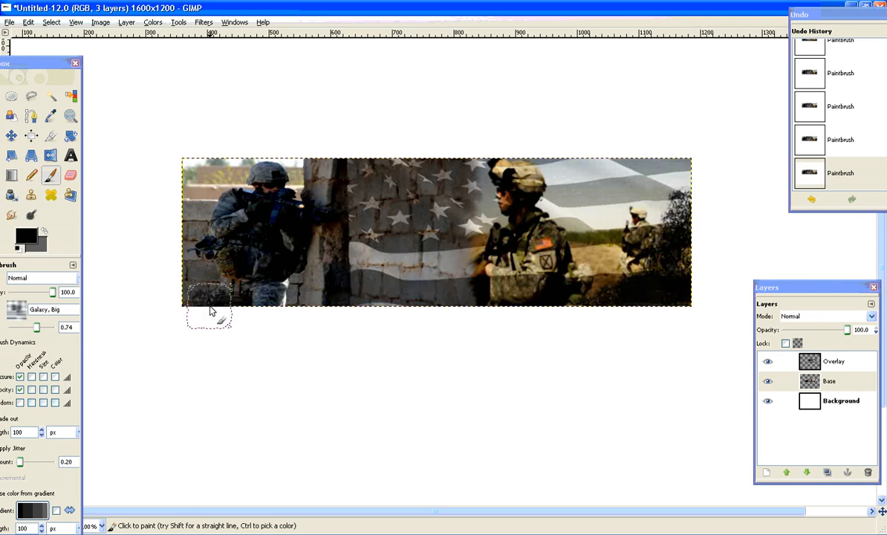
pyautogui.moveTo(209, 305); pyautogui.dragTo(195, 225)
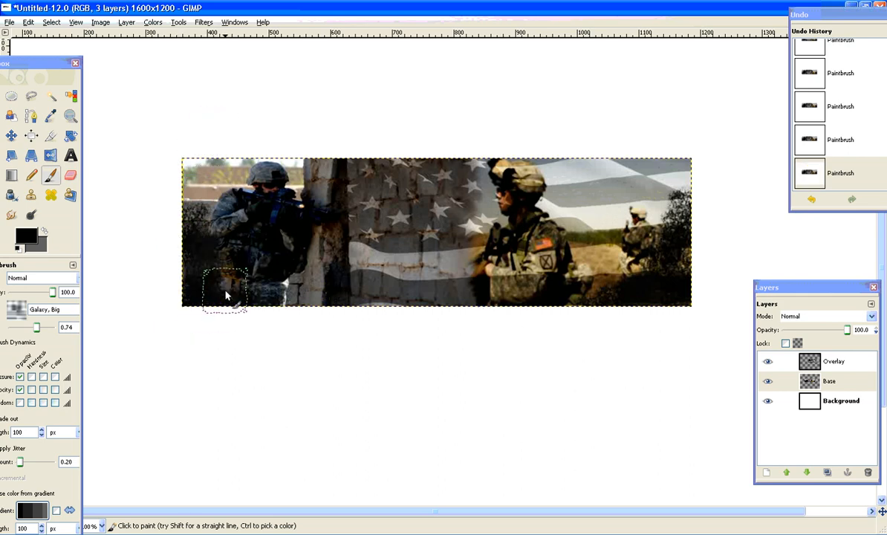
pyautogui.click(195, 191)
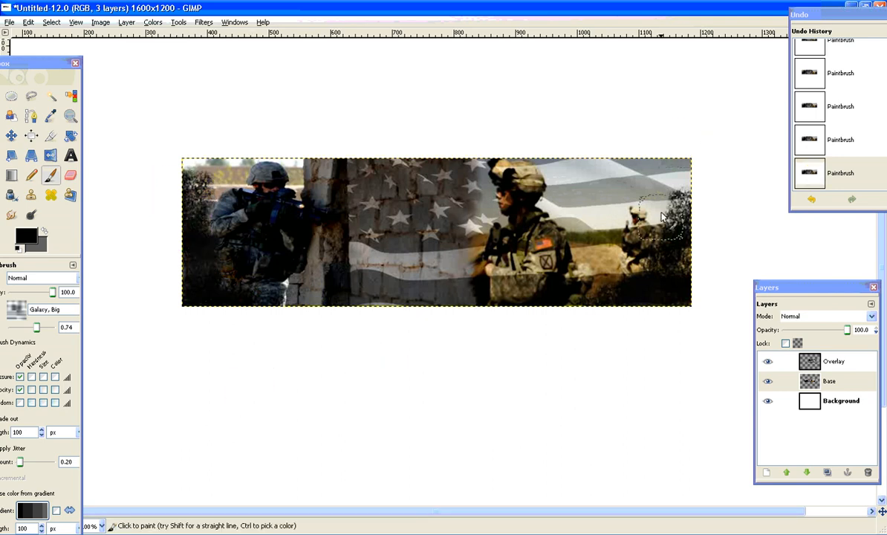
pyautogui.moveTo(663, 216); pyautogui.dragTo(698, 188)
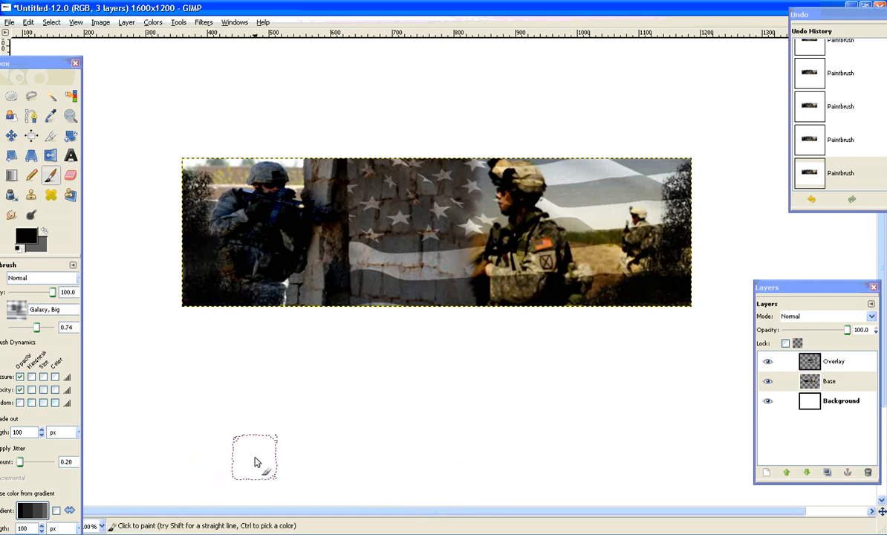
# Compare the banner with the finished binp-blacknwhite.gif example, switch to the Move tool, and put the example away.
pyautogui.click(402, 533)
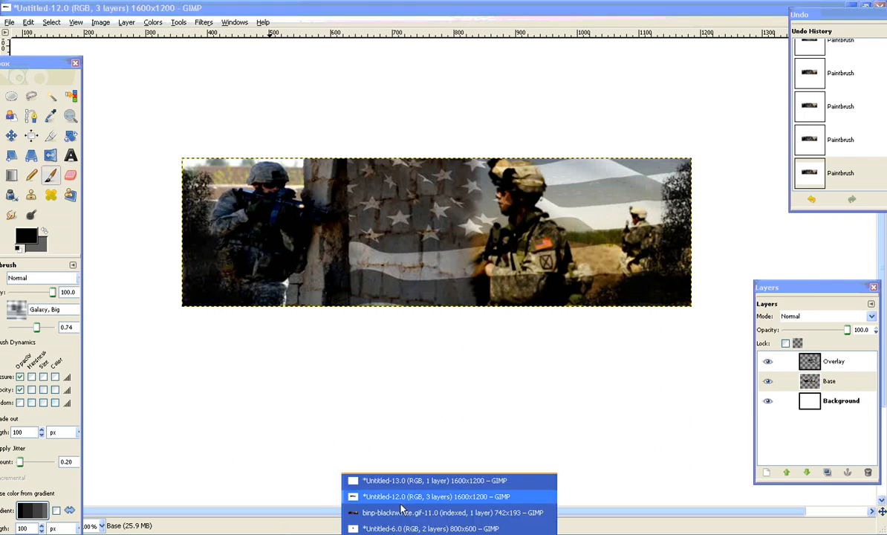
pyautogui.click(358, 512)
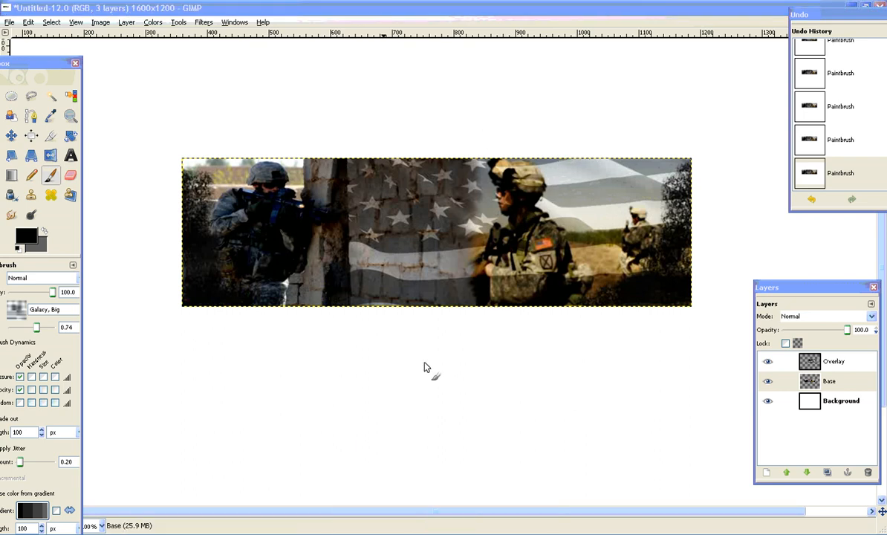
pyautogui.click(11, 136)
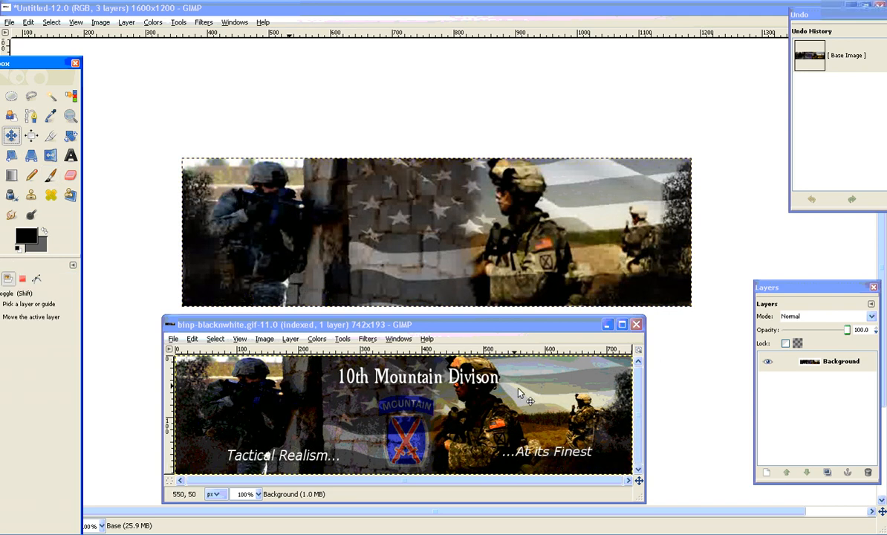
pyautogui.click(607, 325)
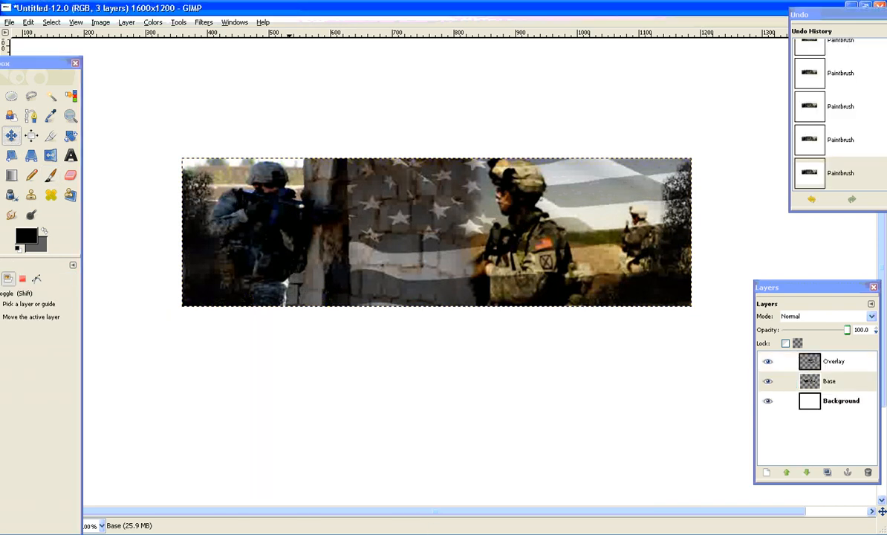
# Bring up the Untitled-6.0 image and cut the selected Mountain patch to the clipboard.
pyautogui.click(401, 533)
pyautogui.click(431, 528)
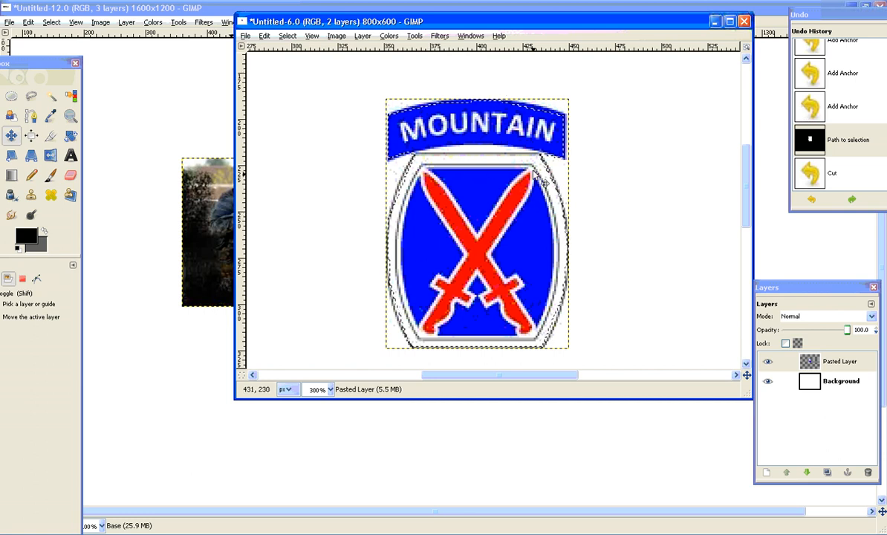
pyautogui.rightClick(469, 185)
pyautogui.moveTo(497, 205)
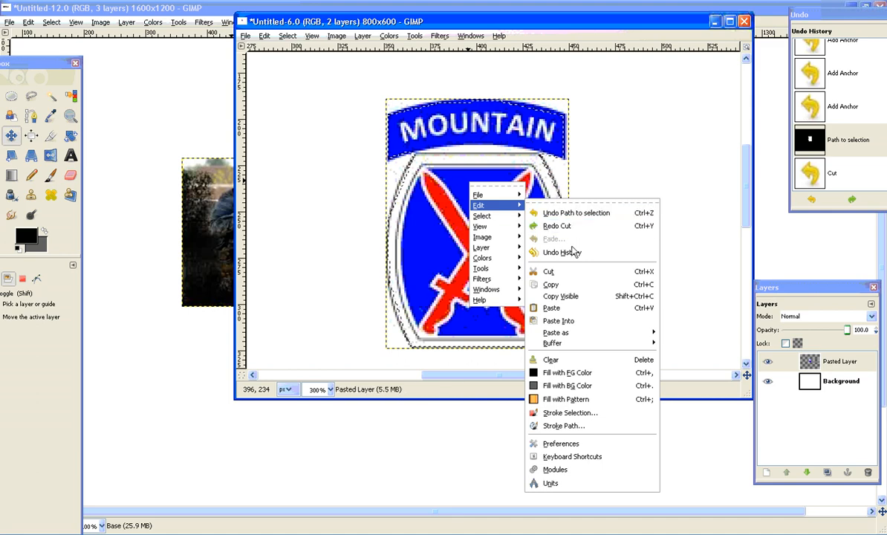
pyautogui.click(550, 271)
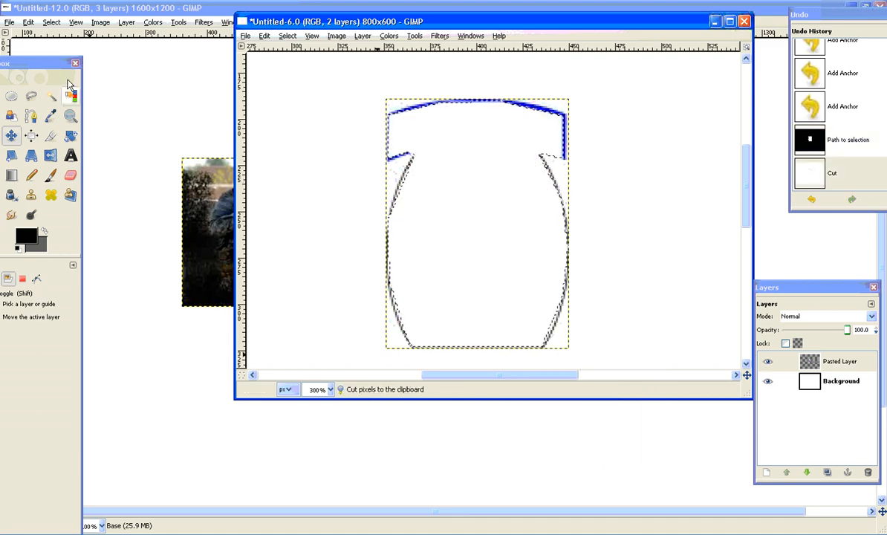
# Return to the Untitled-12.0 banner image and paste the cut Mountain patch into it.
pyautogui.click(90, 7)
pyautogui.rightClick(364, 225)
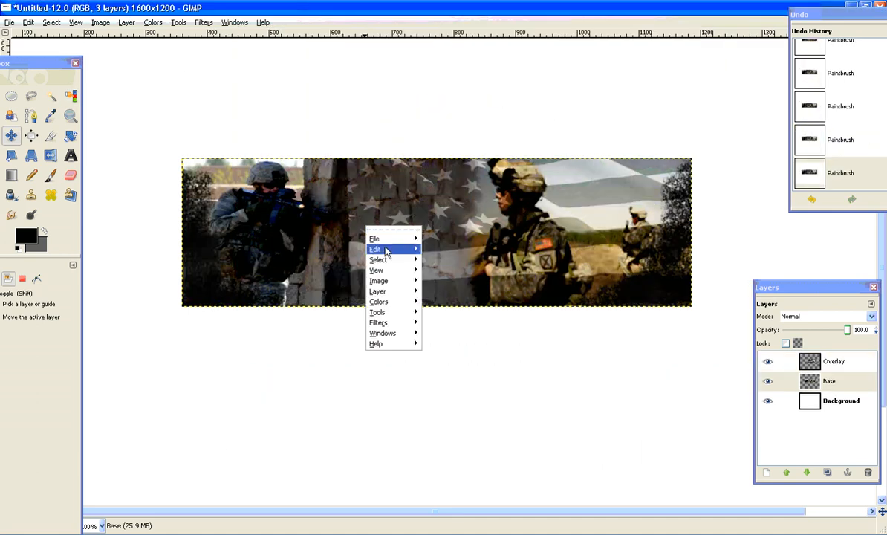
pyautogui.moveTo(385, 251)
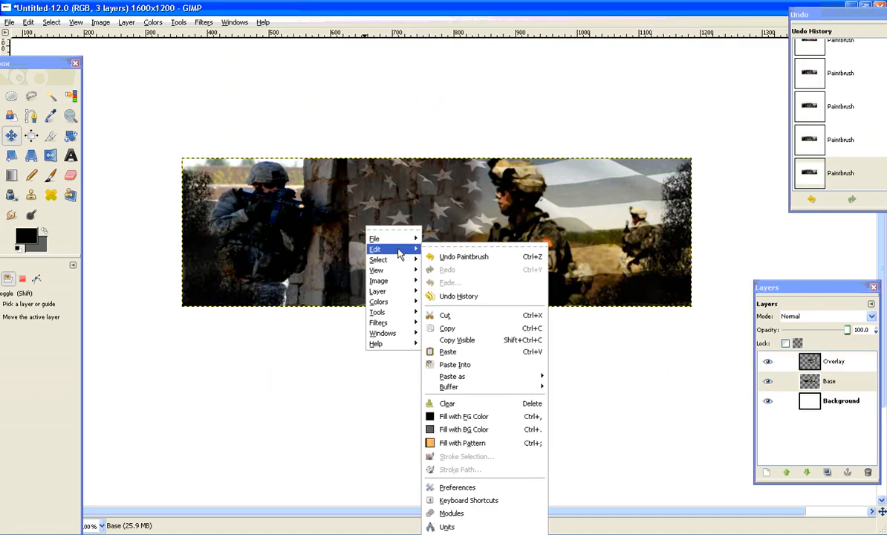
pyautogui.click(525, 352)
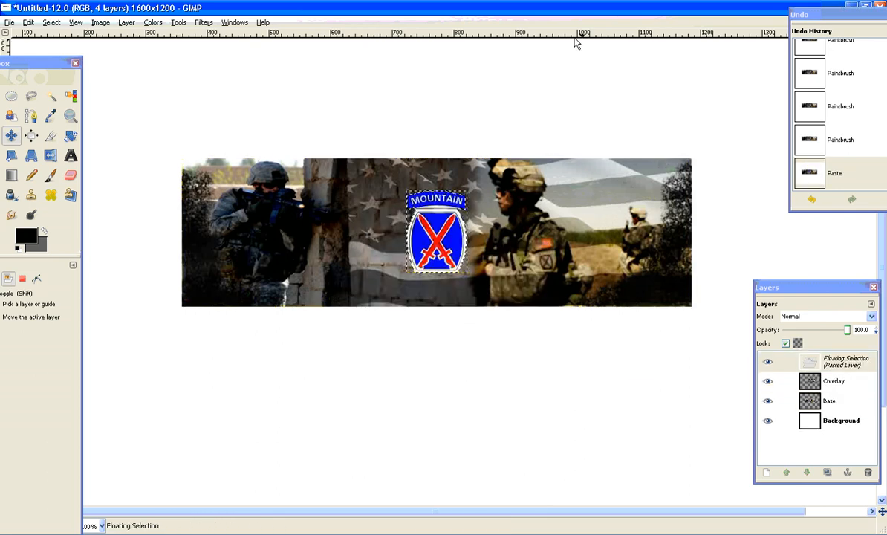
# Turn the floating Mountain patch into its own layer and move it slightly lower on the banner.
pyautogui.rightClick(850, 360)
pyautogui.click(772, 69)
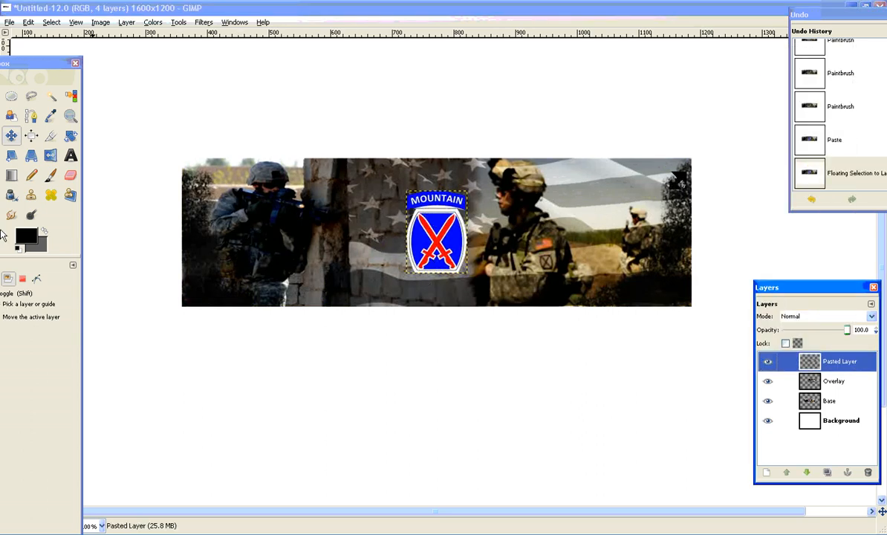
pyautogui.moveTo(432, 226); pyautogui.dragTo(429, 240)
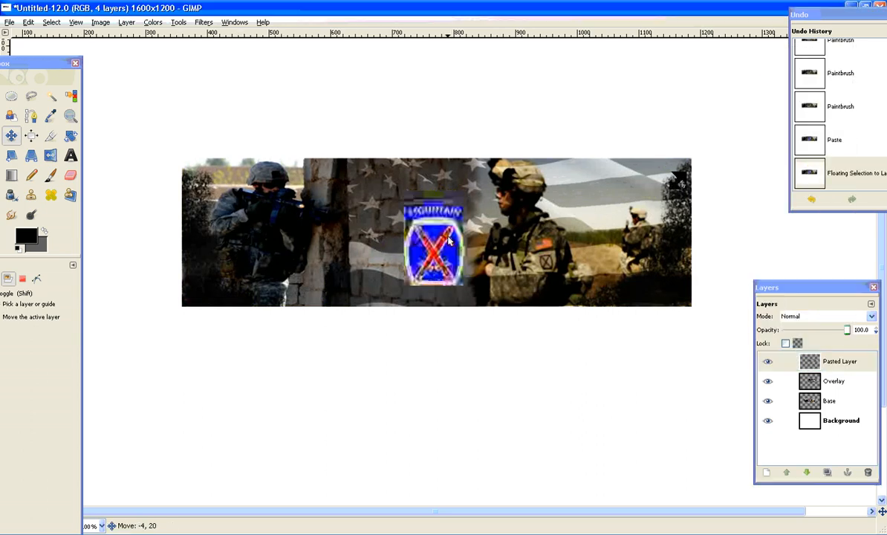
# Trace a path around the thin white sliver between the patch's MOUNTAIN tab and its shield.
pyautogui.click(70, 116)
pyautogui.moveTo(20, 62); pyautogui.dragTo(60, 39)
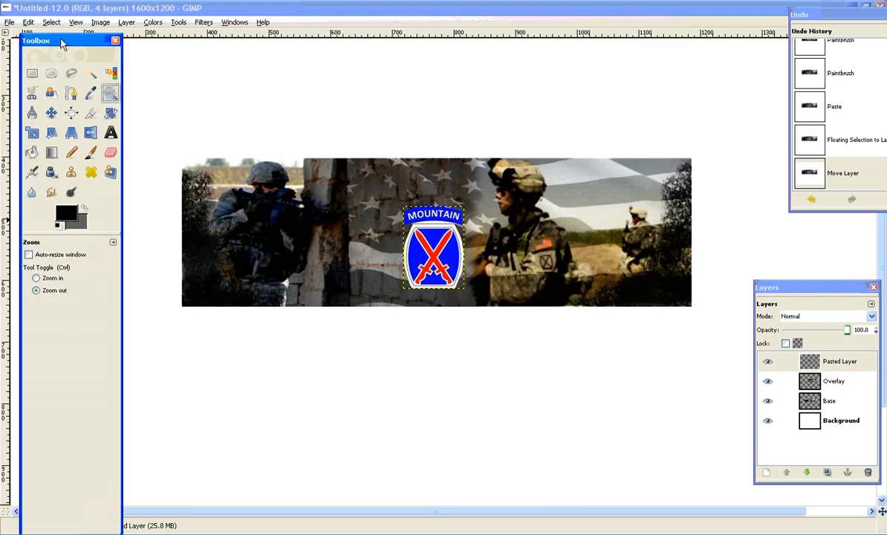
pyautogui.click(53, 278)
pyautogui.click(453, 245)
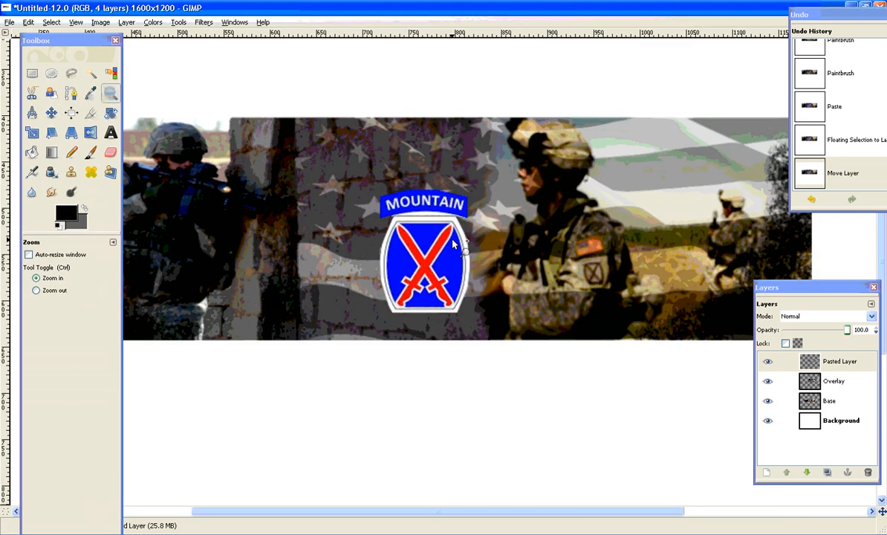
pyautogui.click(453, 245)
pyautogui.click(445, 239)
pyautogui.press('b')
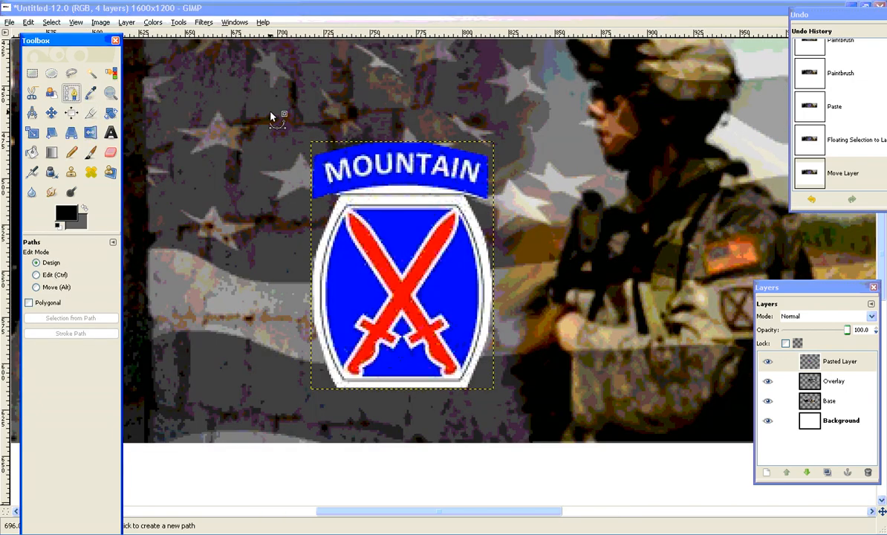
pyautogui.click(465, 198)
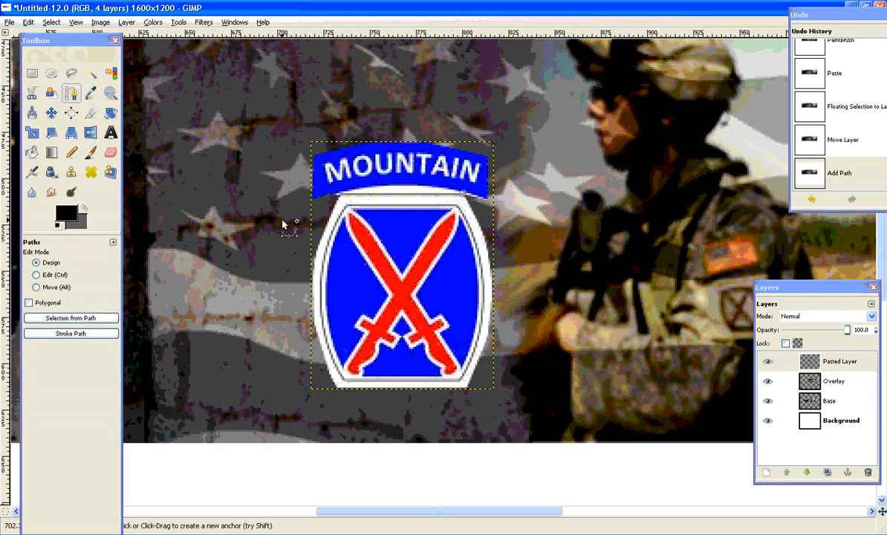
pyautogui.click(339, 193)
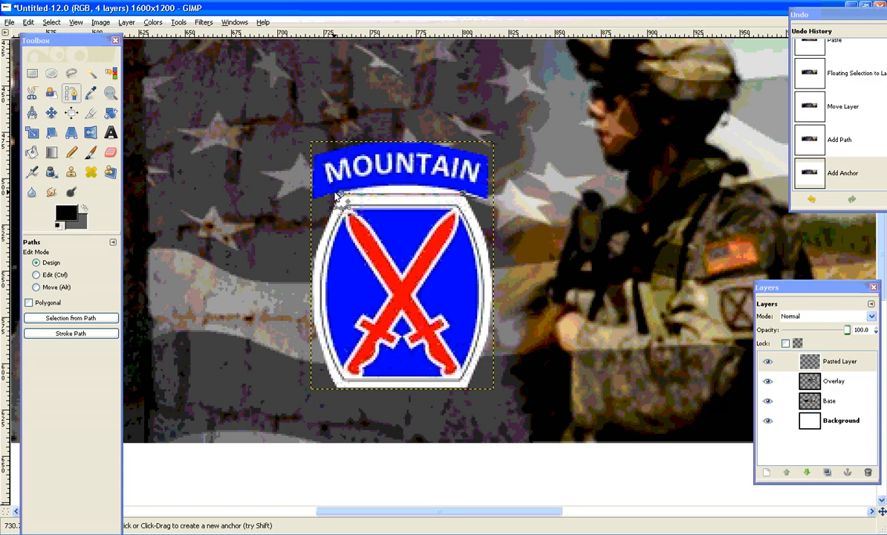
pyautogui.click(334, 192)
pyautogui.click(375, 185)
pyautogui.click(419, 184)
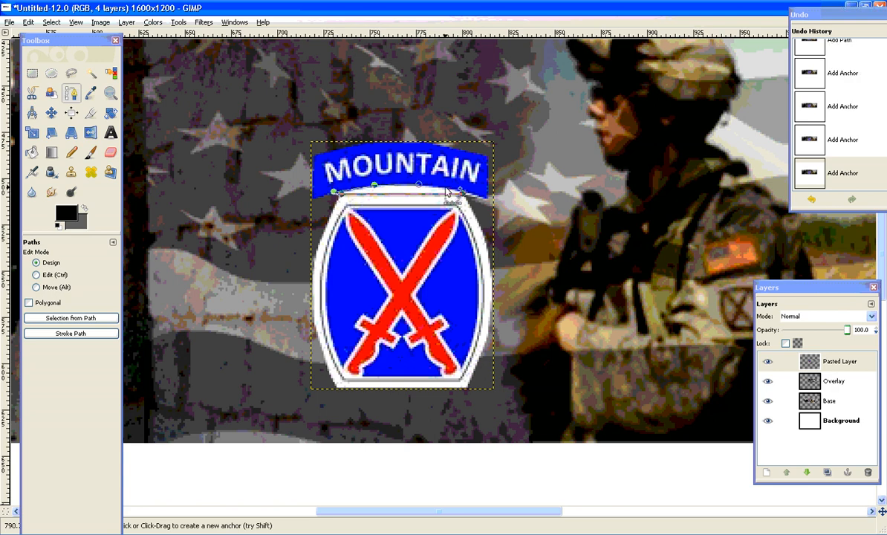
pyautogui.click(444, 186)
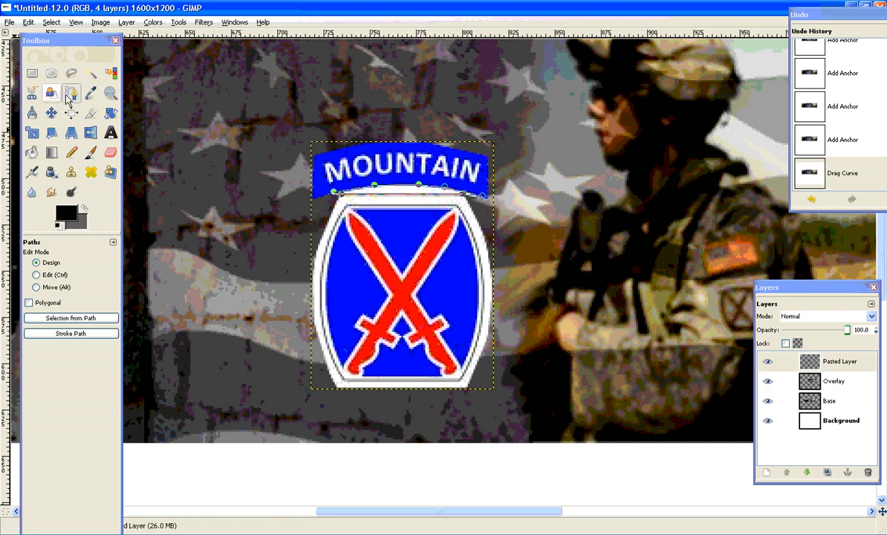
# Select the area inside the path, clear it from the pasted patch layer, and remove the selection.
pyautogui.click(95, 318)
pyautogui.press('Delete')
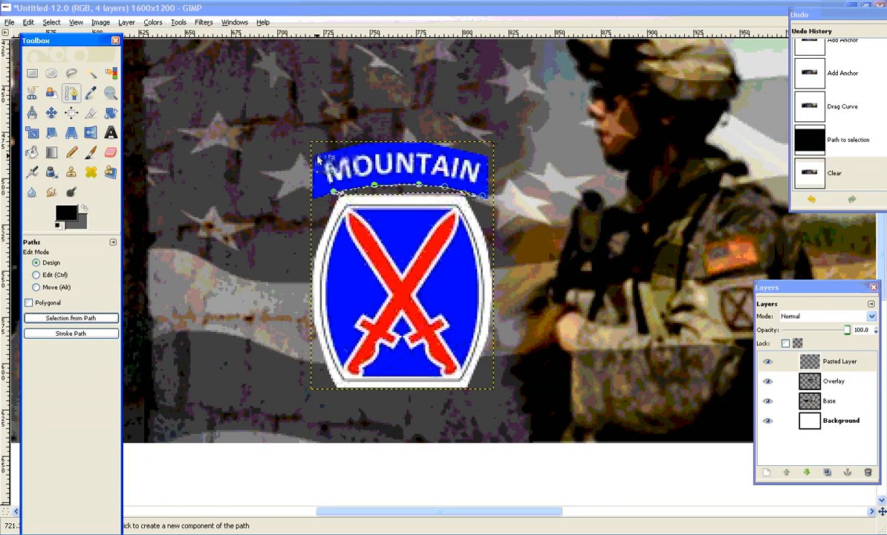
pyautogui.click(109, 93)
pyautogui.click(46, 291)
pyautogui.click(365, 204)
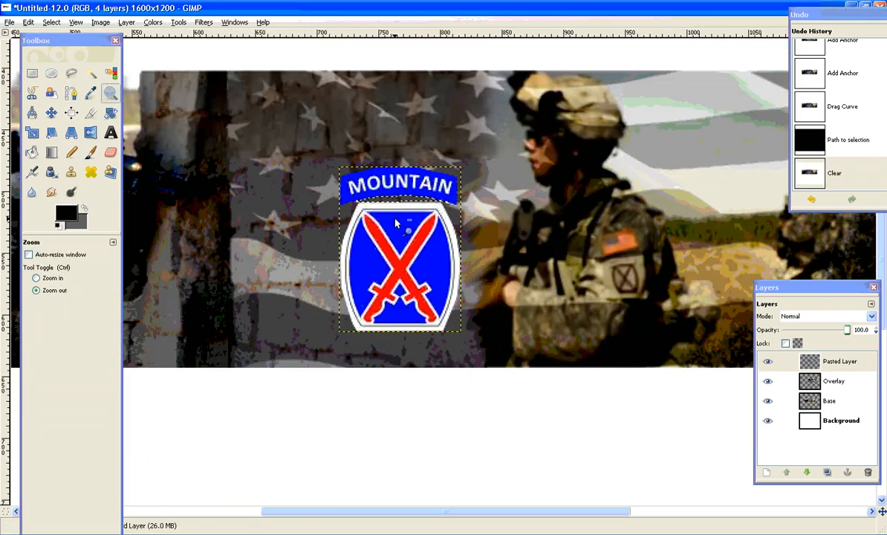
pyautogui.click(274, 191)
pyautogui.click(50, 22)
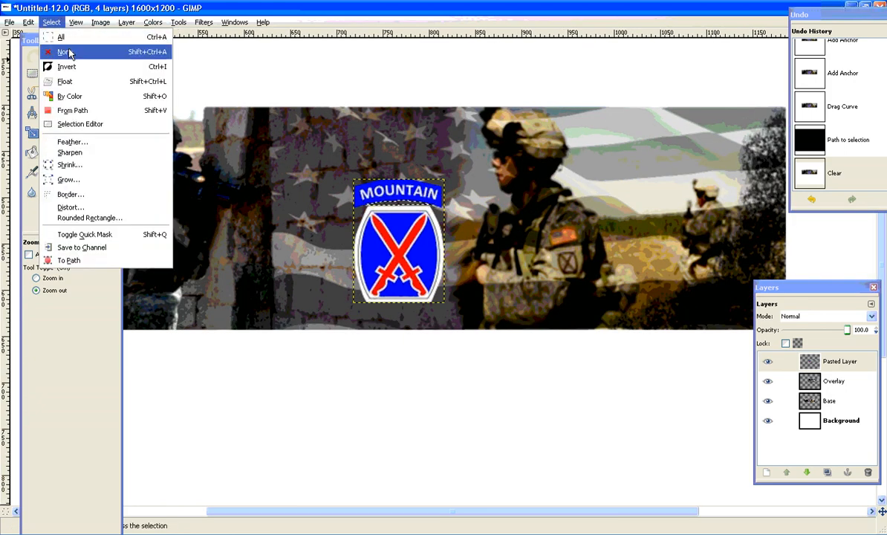
pyautogui.click(64, 52)
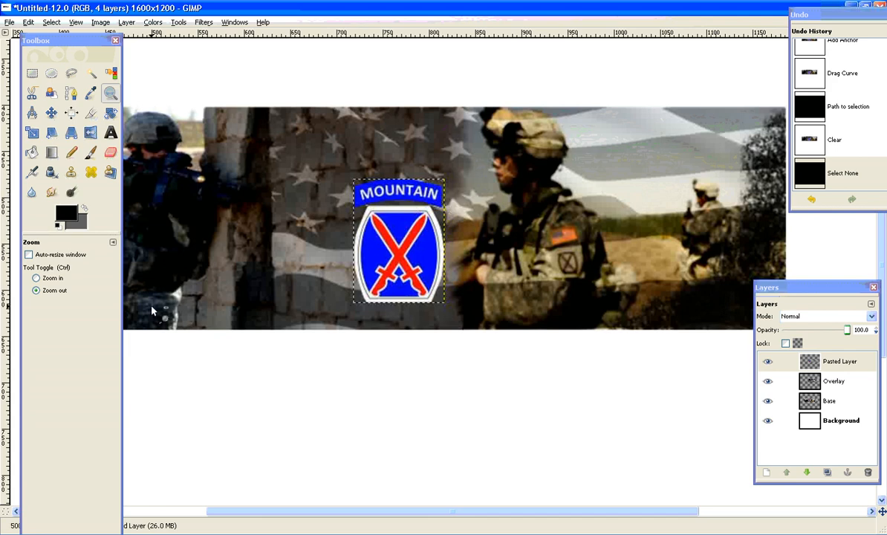
# Compare the patch on the banner with the finished binp-blacknwhite.gif example and return to the banner.
pyautogui.rightClick(847, 364)
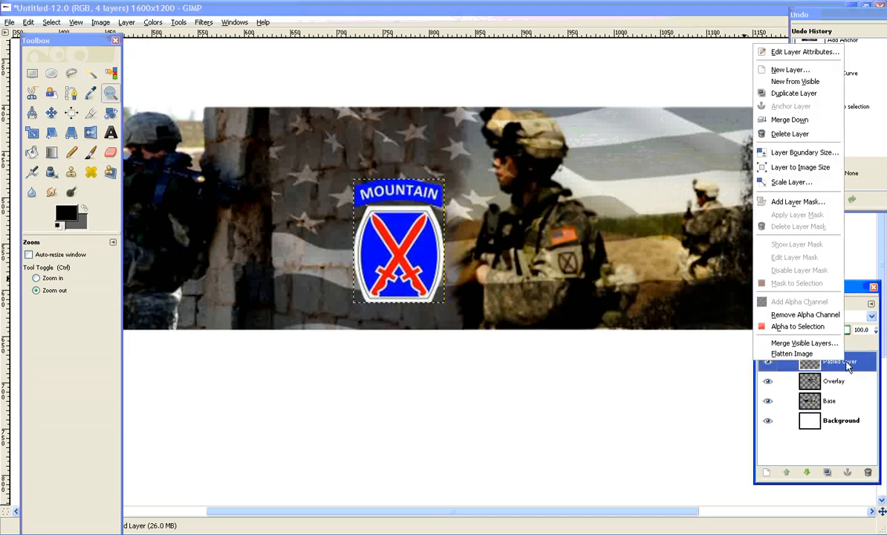
pyautogui.click(544, 10)
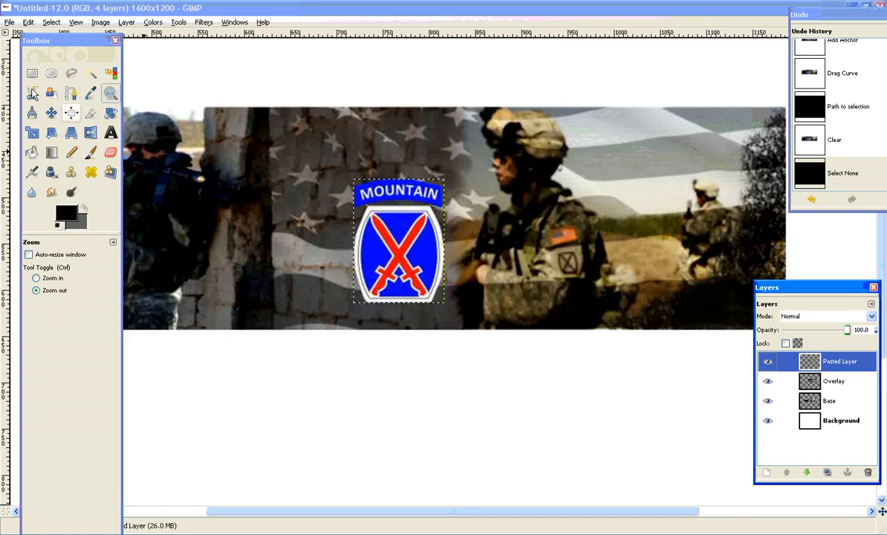
pyautogui.click(283, 260)
pyautogui.click(283, 260)
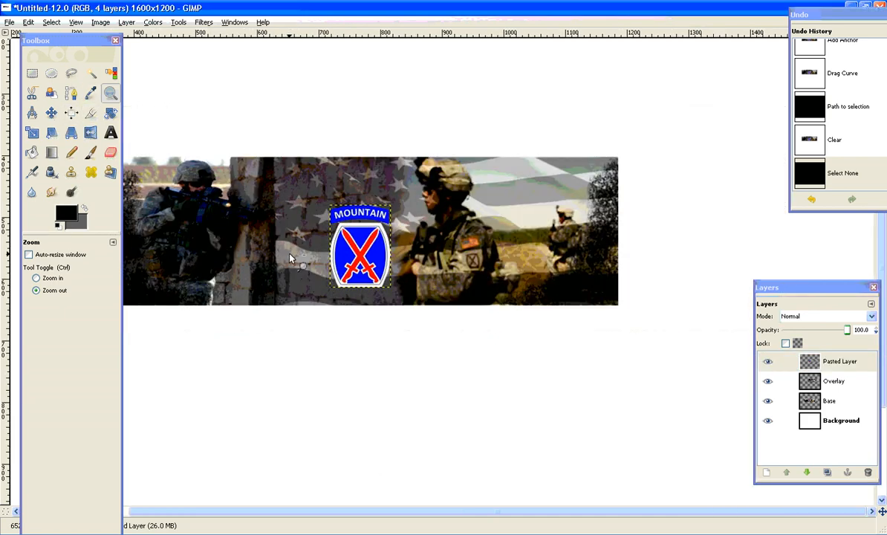
pyautogui.click(401, 532)
pyautogui.click(390, 509)
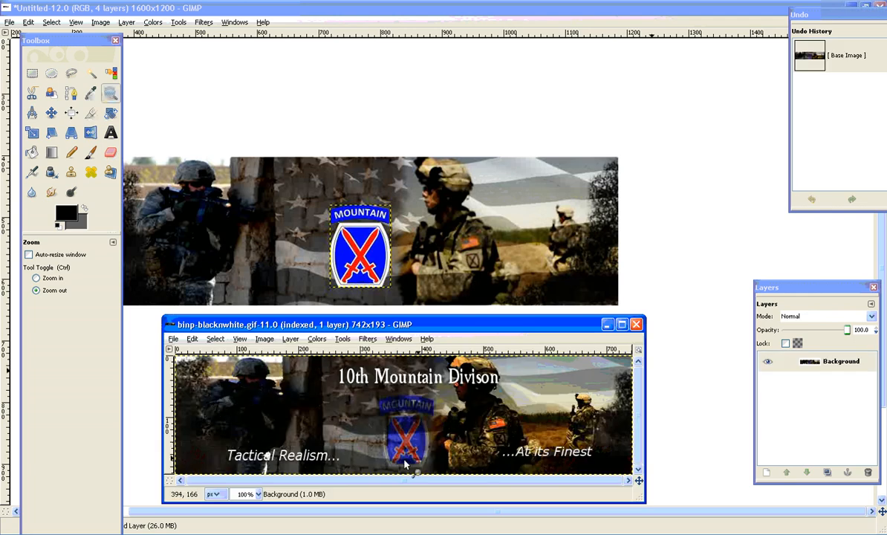
pyautogui.rightClick(813, 360)
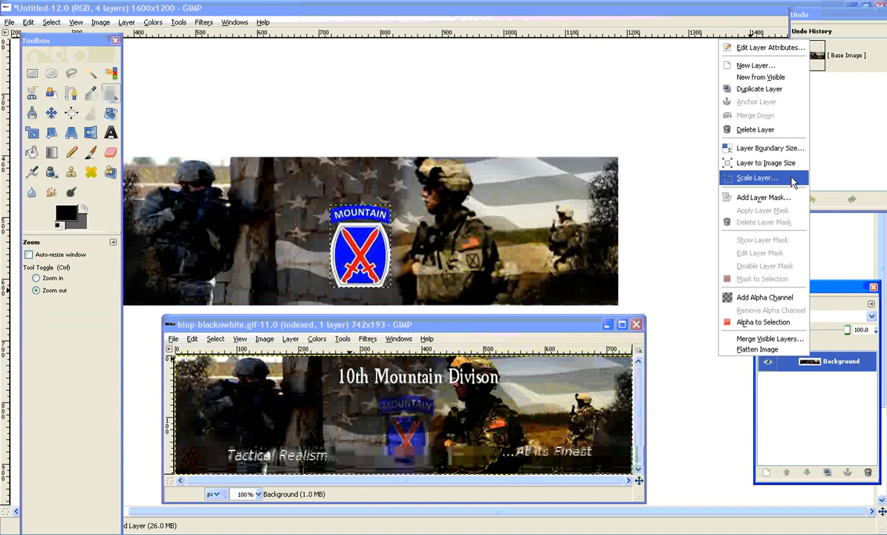
pyautogui.click(849, 281)
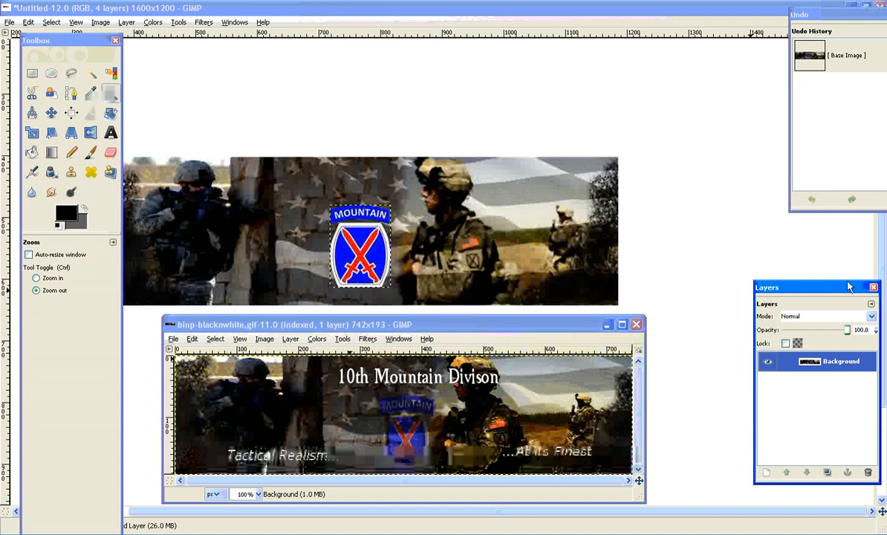
pyautogui.click(617, 53)
# Set the blend mode of the pasted Mountain patch layer to Overlay.
pyautogui.rightClick(837, 369)
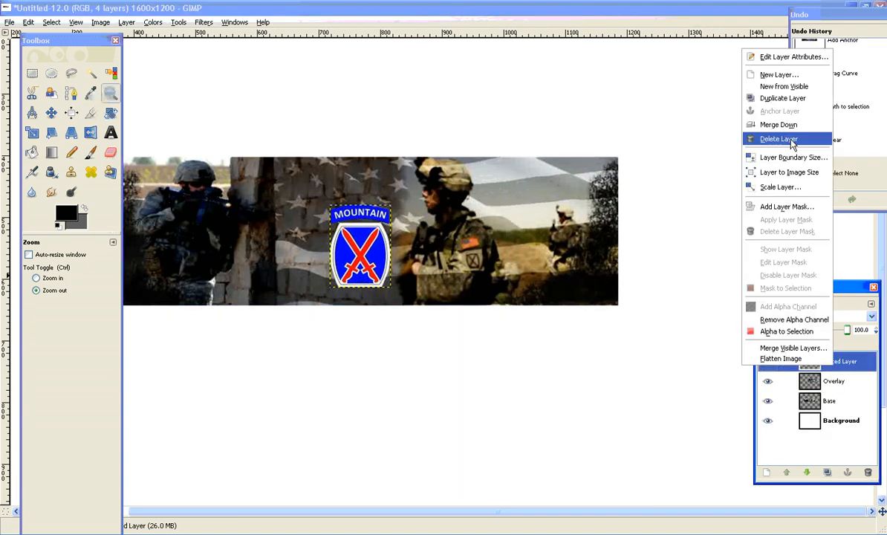
pyautogui.click(729, 80)
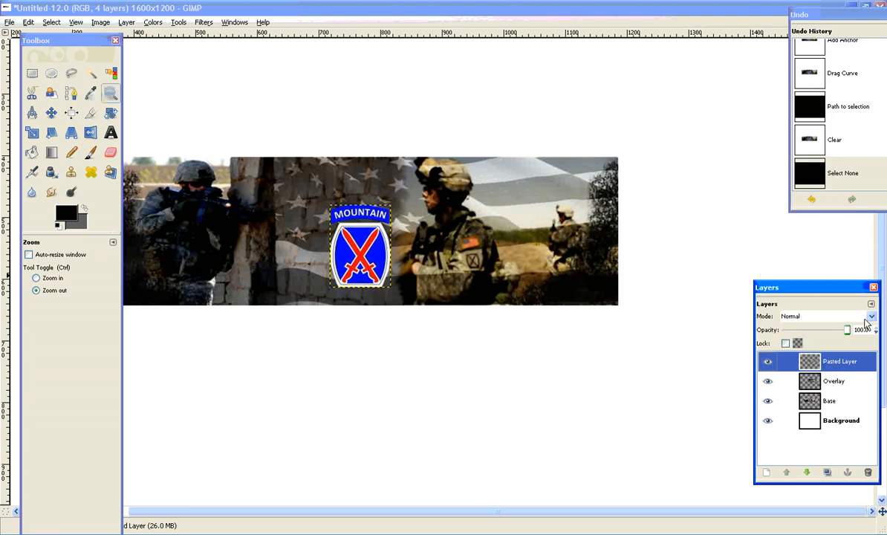
pyautogui.click(824, 315)
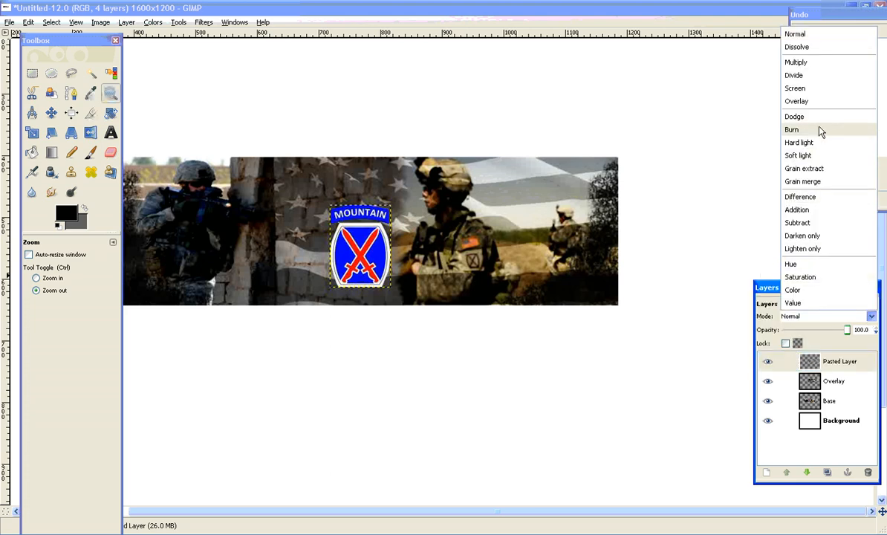
pyautogui.click(806, 102)
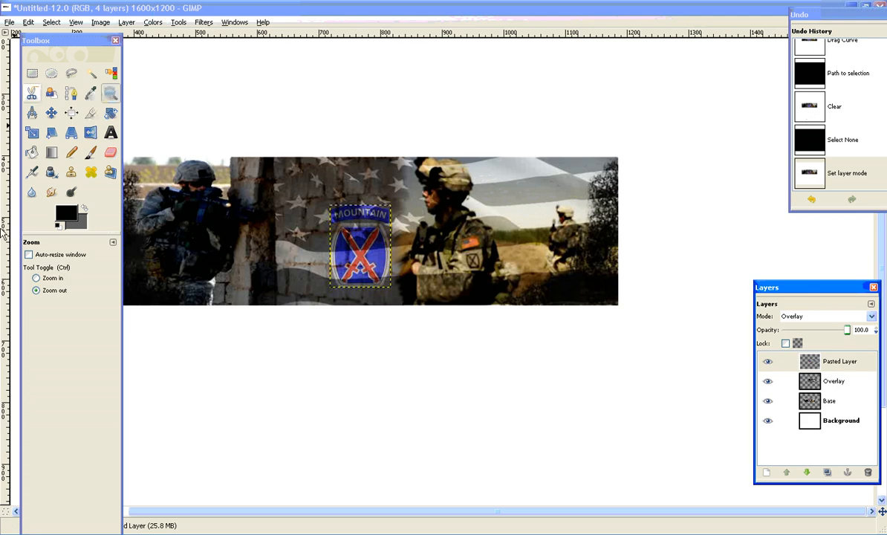
# Add a text layer reading "type type type" in the white area below the banner.
pyautogui.click(110, 133)
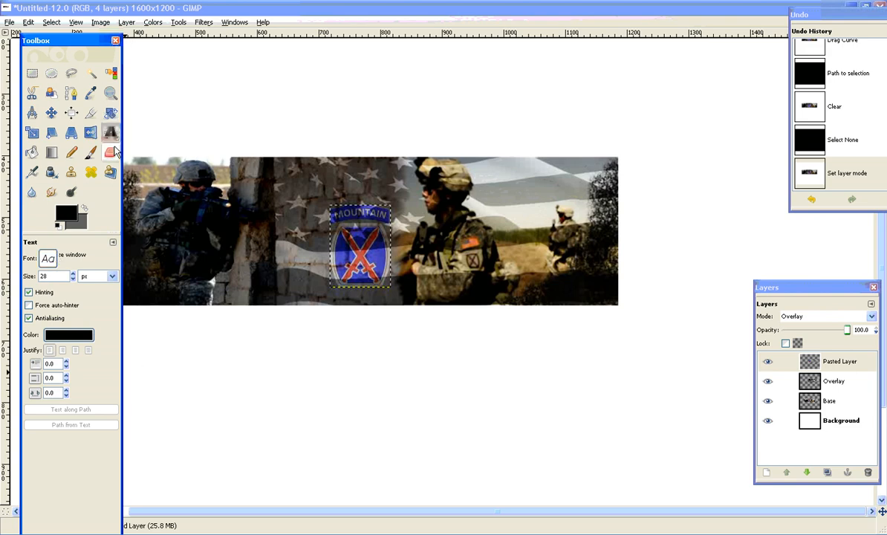
pyautogui.press('Tab')
pyautogui.click(265, 424)
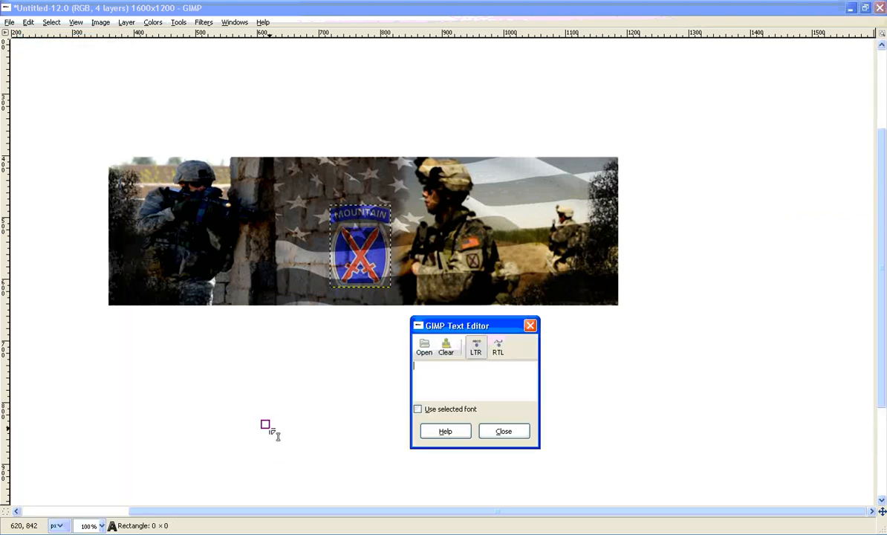
pyautogui.write('type type ')
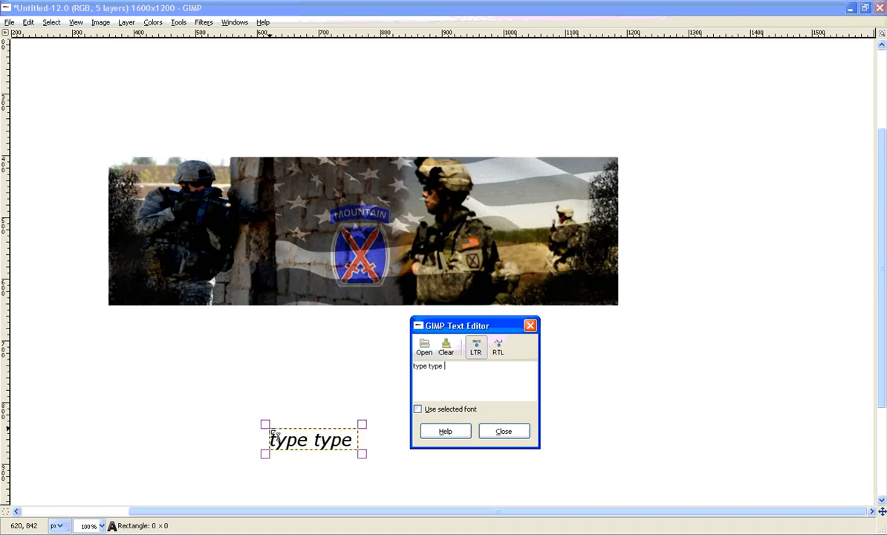
pyautogui.write('type')
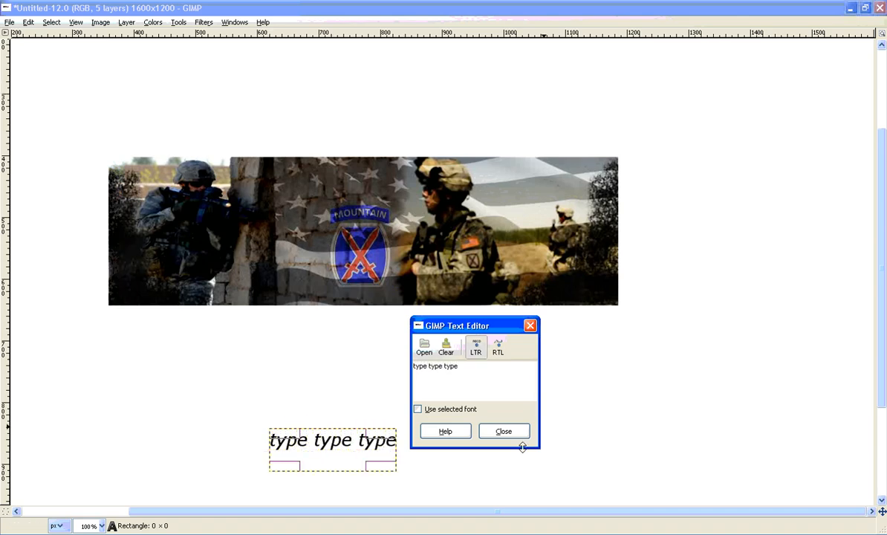
pyautogui.click(514, 435)
pyautogui.press('Tab')
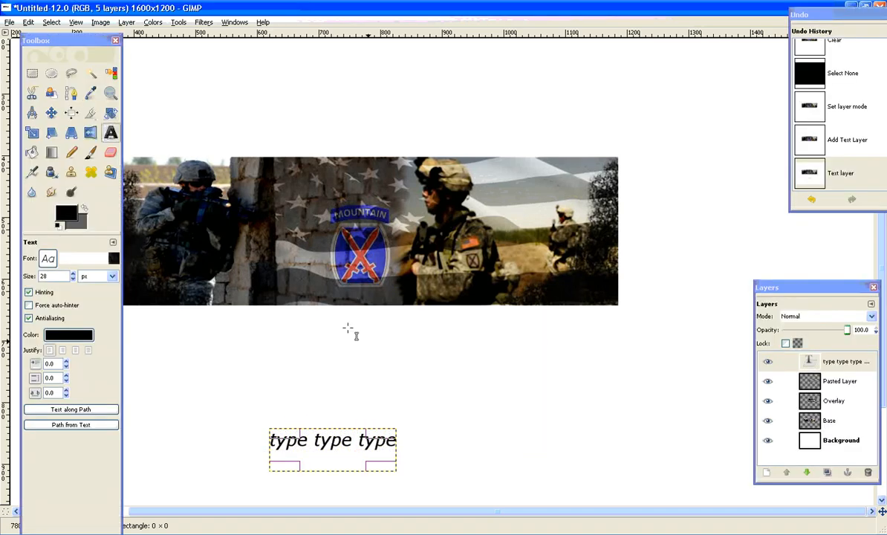
# Change the sample text below the banner to the Niew CroMagnon font at a size of 43 px.
pyautogui.click(48, 258)
pyautogui.scroll(-5, 109, 349)
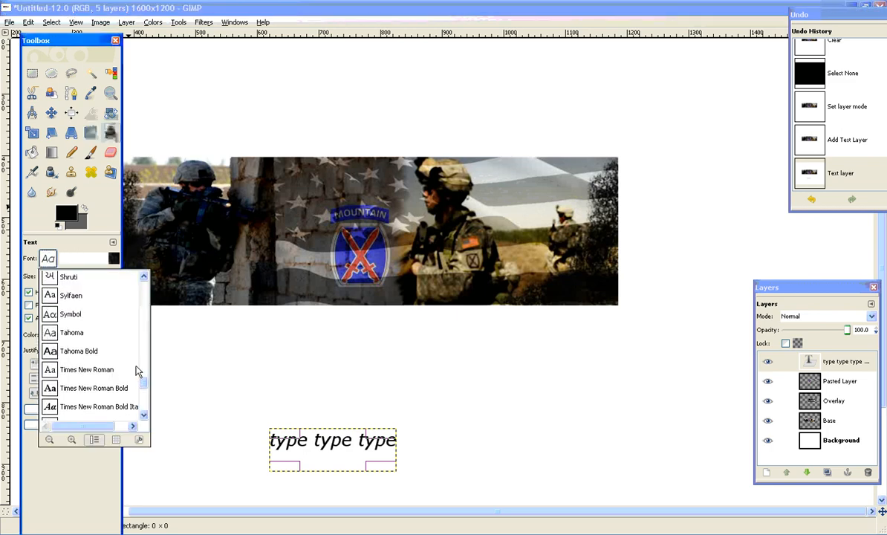
pyautogui.click(193, 403)
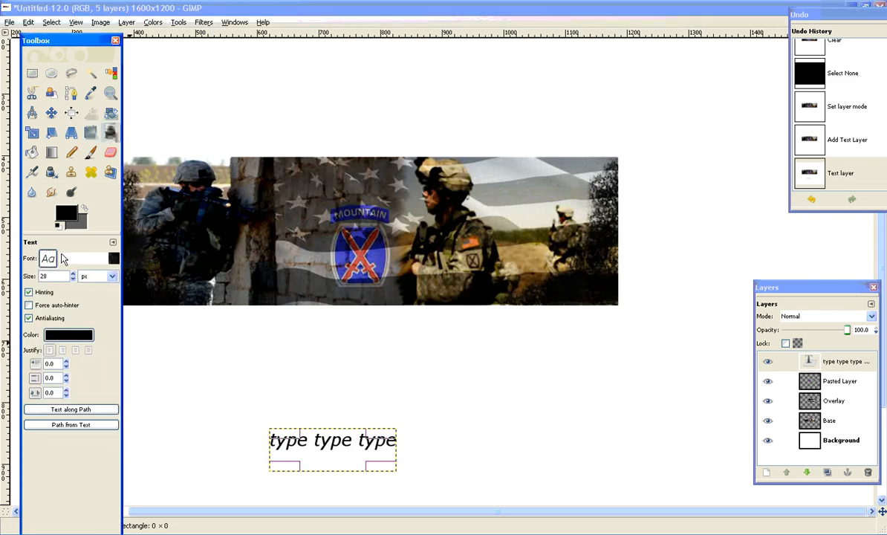
pyautogui.click(73, 274)
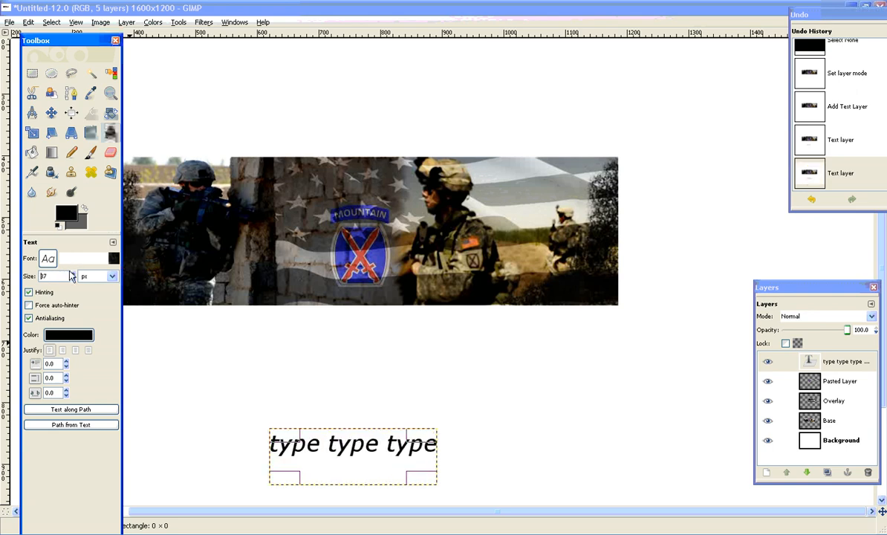
pyautogui.click(54, 259)
pyautogui.scroll(-2, 96, 294)
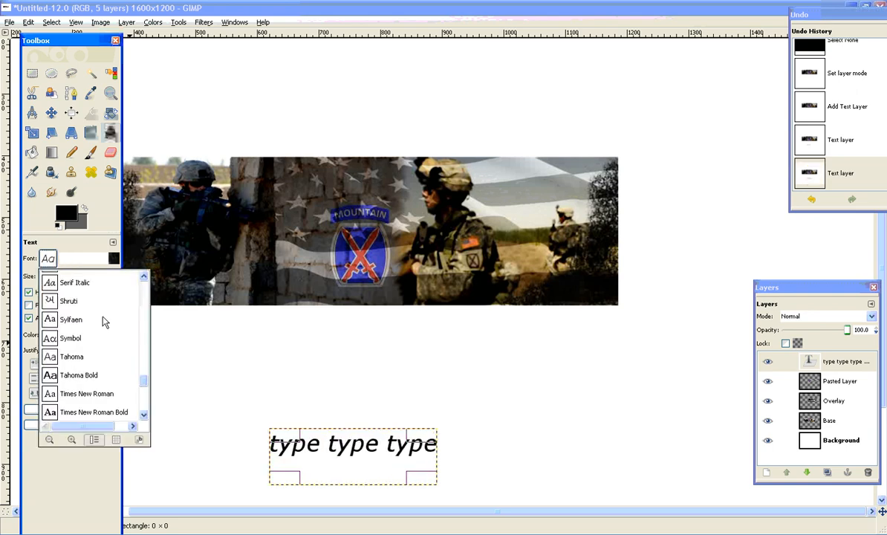
pyautogui.scroll(5, 89, 319)
pyautogui.scroll(6, 64, 310)
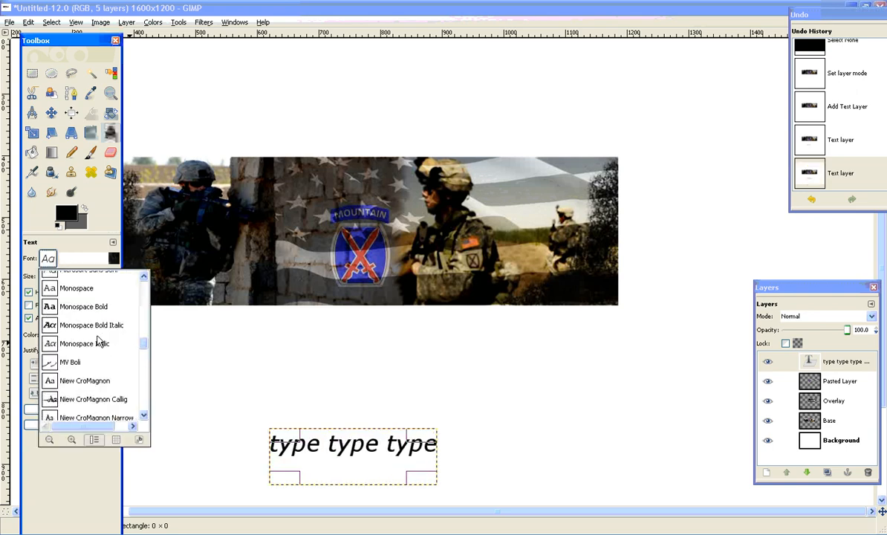
pyautogui.click(103, 381)
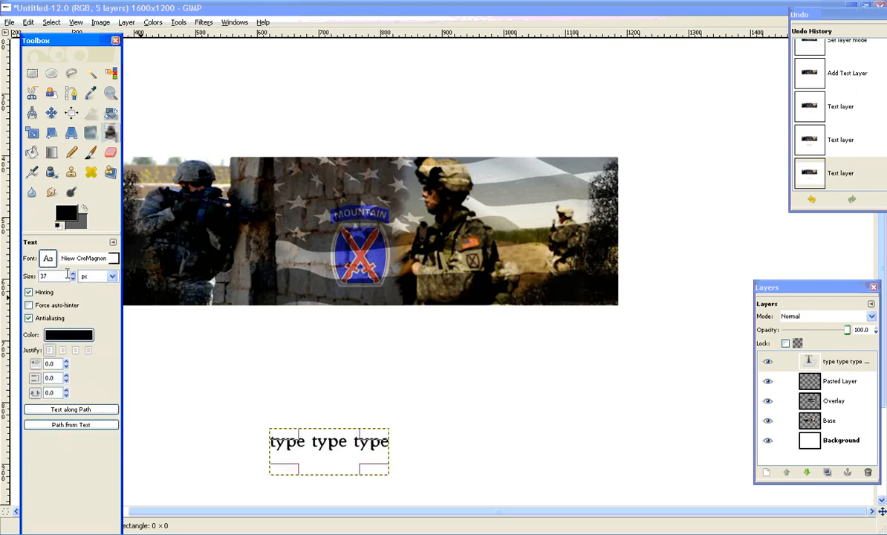
pyautogui.scroll(6, 67, 274)
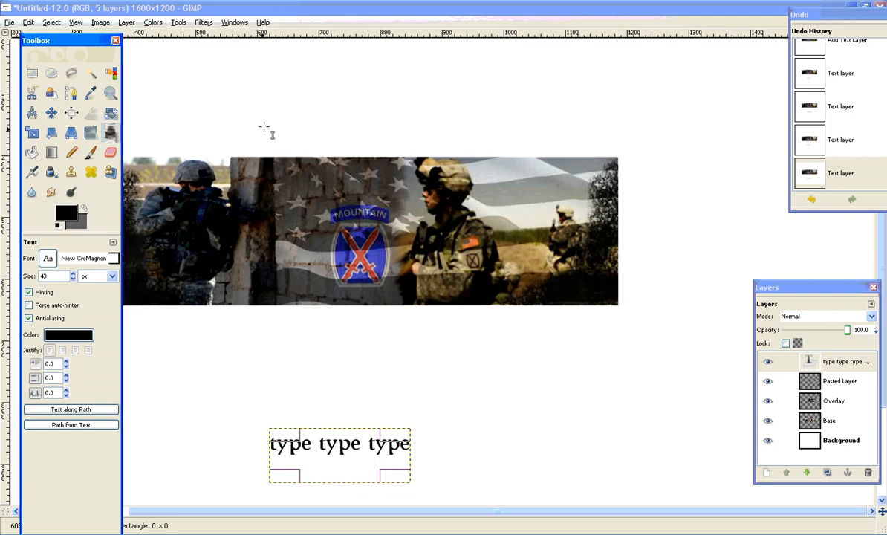
# Add a text layer reading "Niew CroMagnon" in the white area above the banner and close the text editor.
pyautogui.click(287, 99)
pyautogui.press('Tab')
pyautogui.write('Niew Cro')
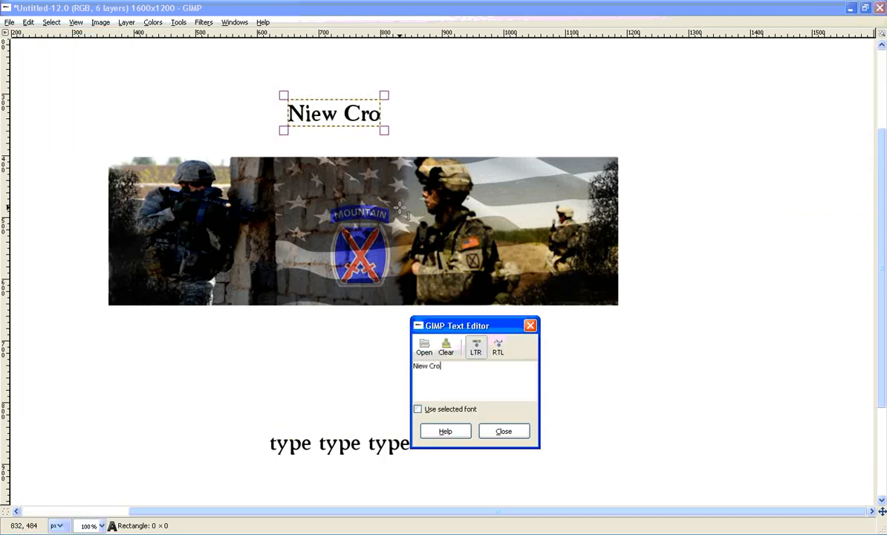
pyautogui.write('Magnon')
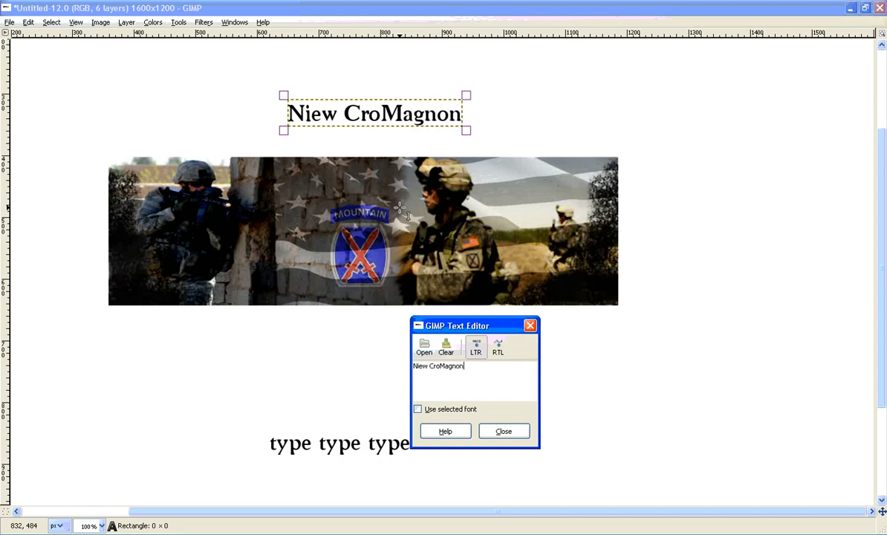
pyautogui.click(510, 434)
# Enlarge the "Niew CroMagnon" text above the banner to 77 px.
pyautogui.scroll(6, 54, 279)
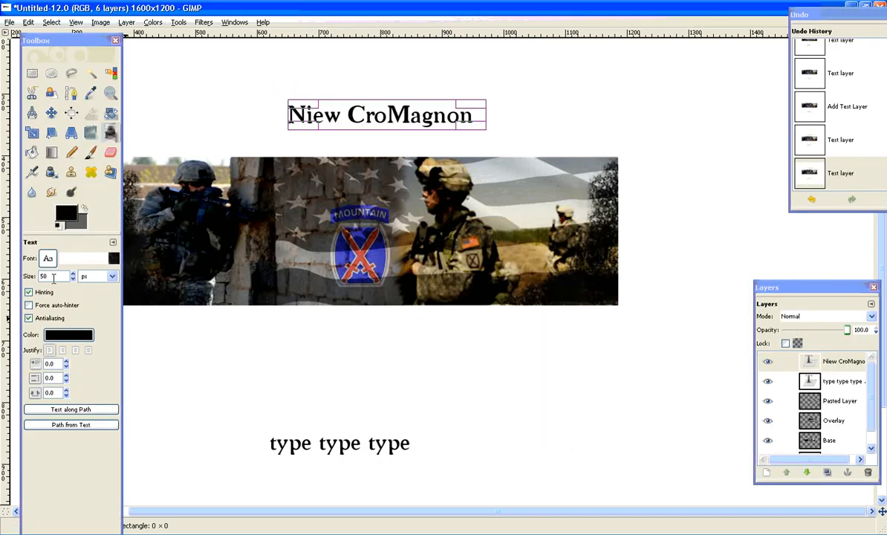
pyautogui.click(48, 258)
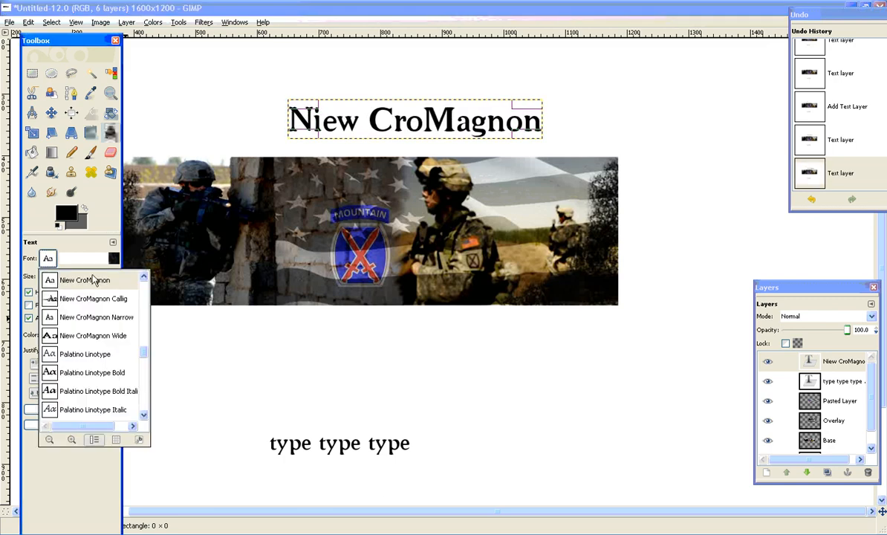
pyautogui.click(95, 251)
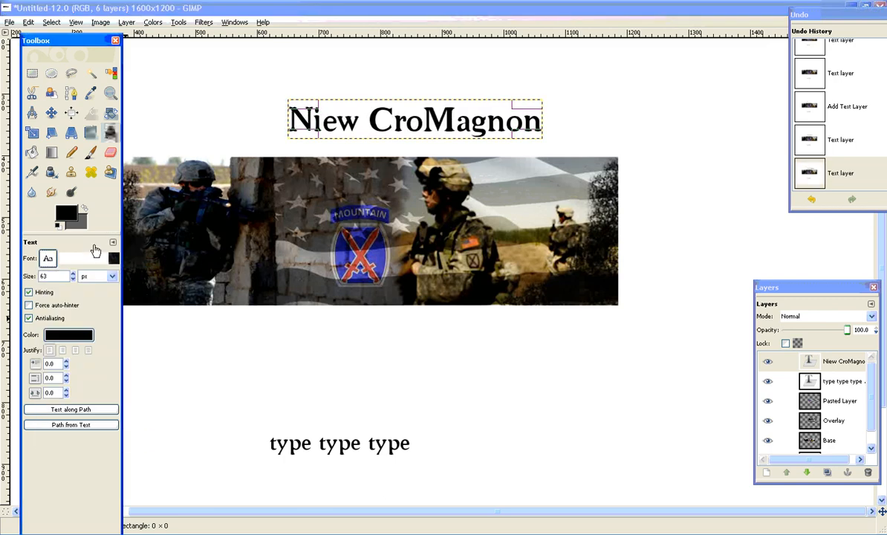
pyautogui.scroll(14, 61, 275)
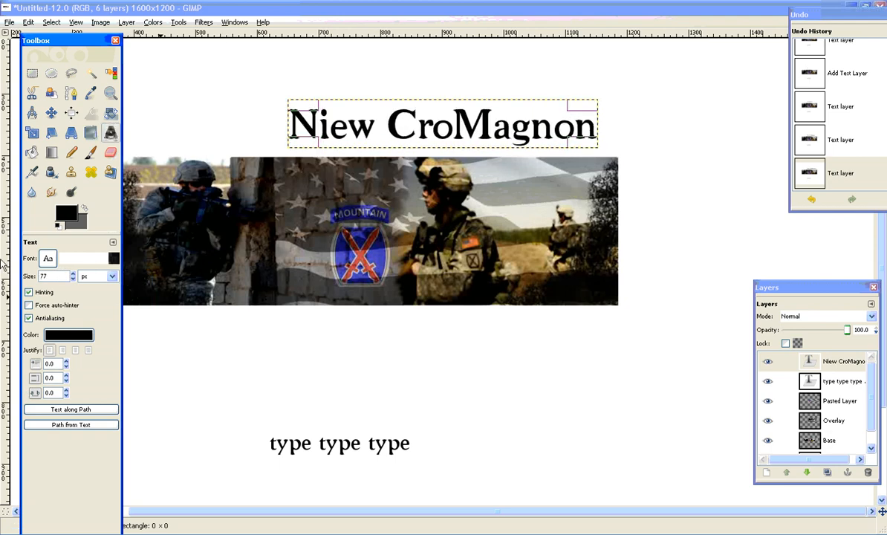
# Bring up the finished binp-blacknwhite.gif example and place its window beneath the banner to compare the lettering.
pyautogui.moveTo(68, 44); pyautogui.dragTo(53, 11)
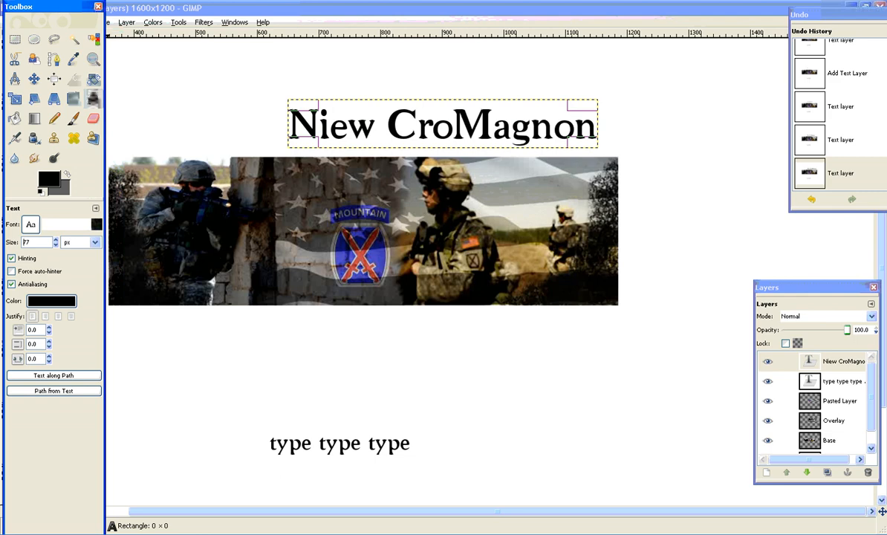
pyautogui.click(401, 534)
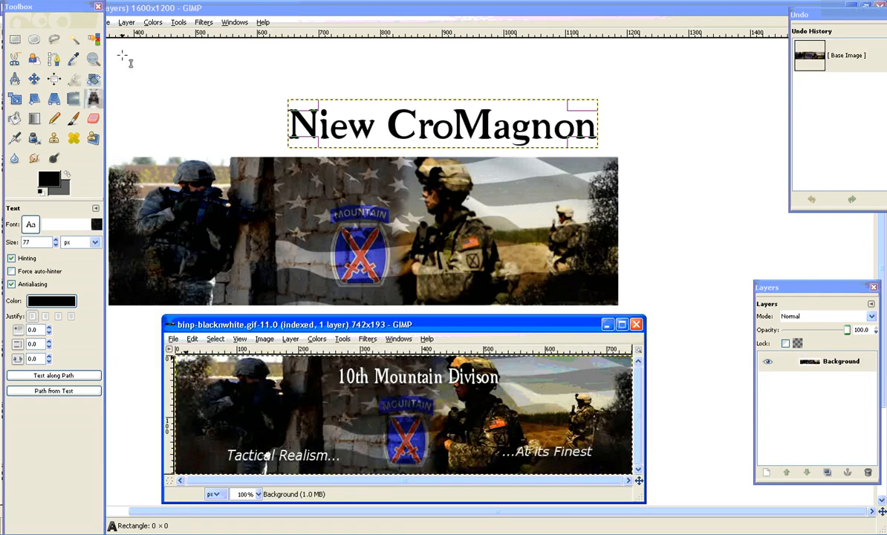
pyautogui.click(34, 78)
pyautogui.moveTo(295, 326); pyautogui.dragTo(262, 335)
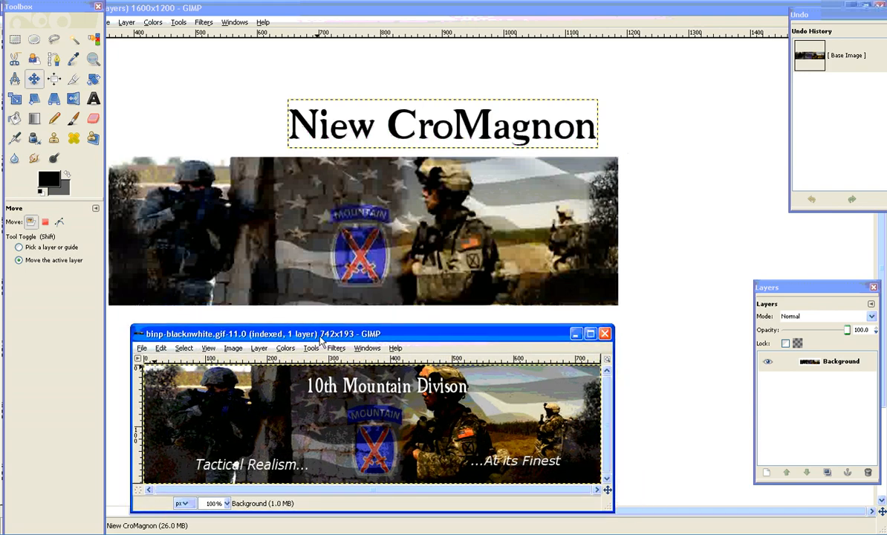
pyautogui.moveTo(316, 324); pyautogui.dragTo(385, 313)
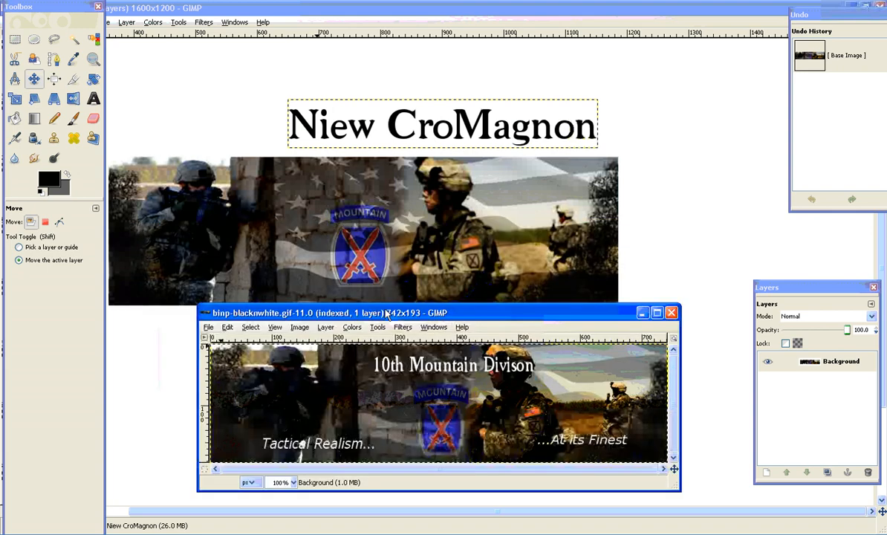